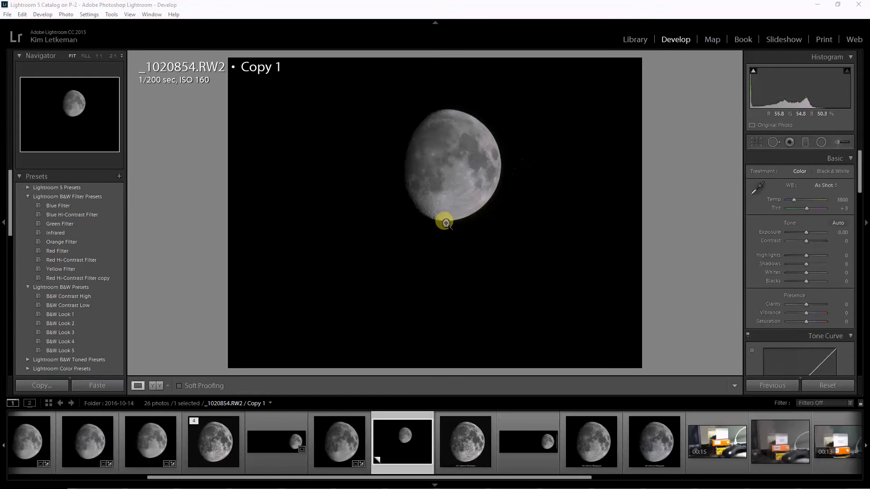
Step: Inspect the moon's surface detail at 1:1 in _1020854.RW2 Copy 1 and across the lower and upper halves of _1020844.RW2
click(425, 202)
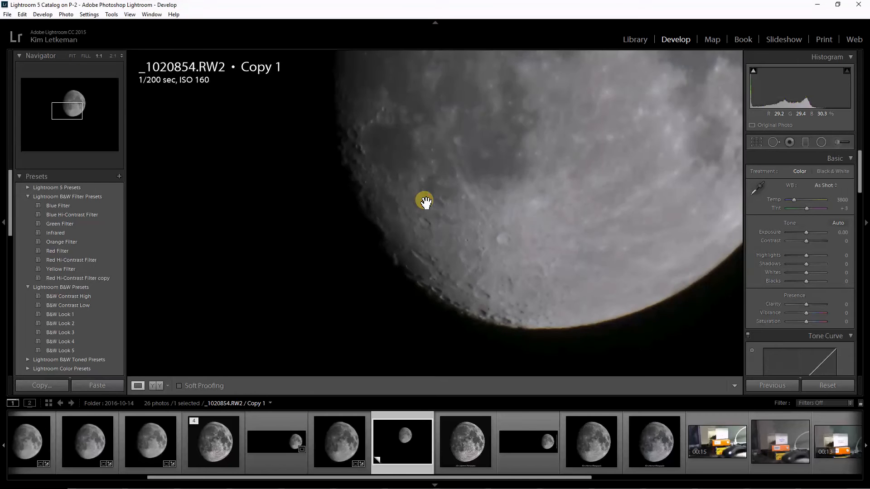
drag(547, 181, 472, 178)
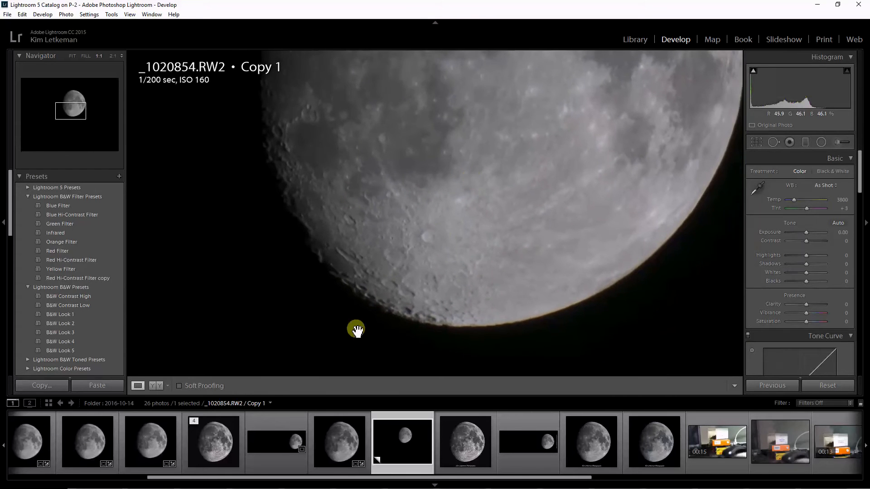
click(89, 436)
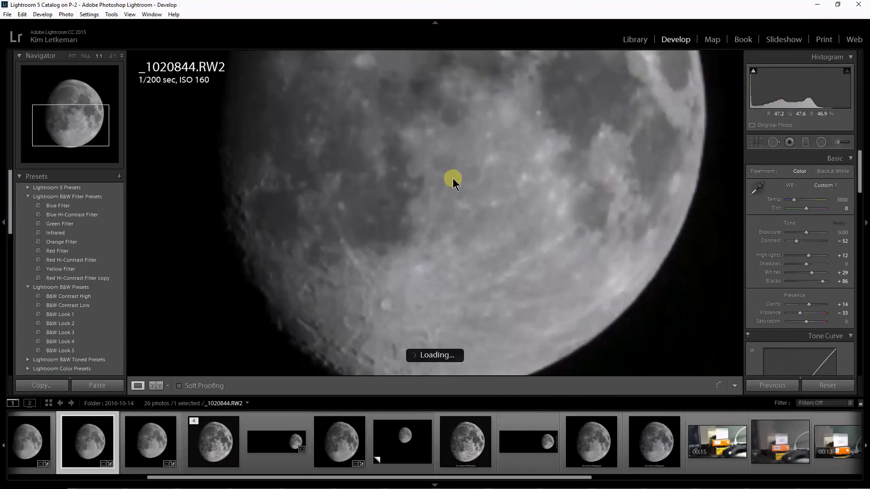
drag(455, 288, 453, 209)
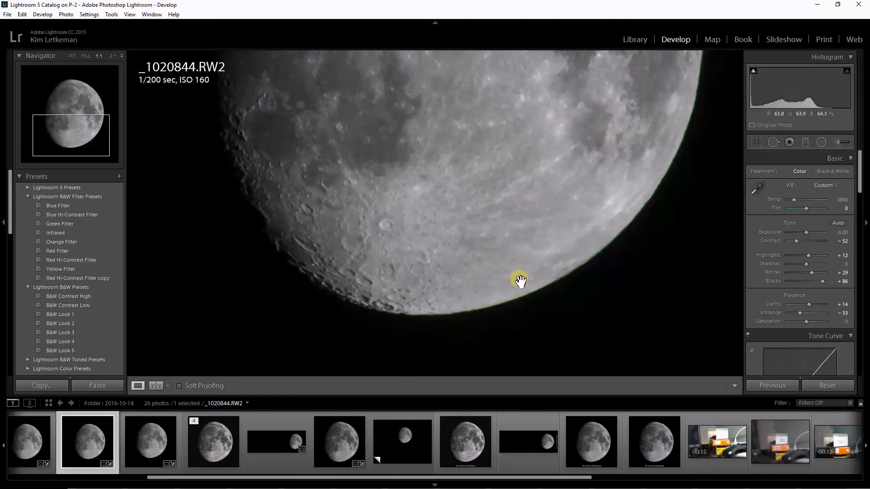
drag(456, 129, 468, 241)
drag(475, 156, 459, 261)
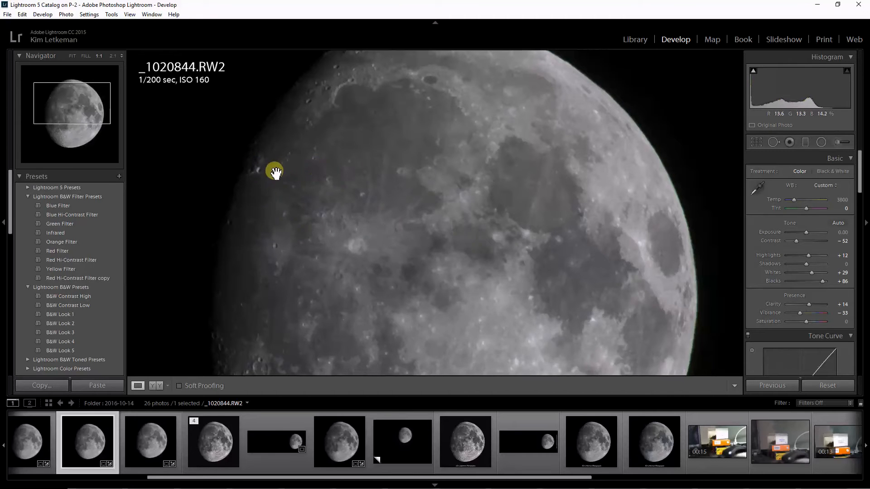
mouse_move(407, 306)
mouse_down()
mouse_move(431, 169)
mouse_move(447, 167)
mouse_up()
drag(472, 260, 397, 197)
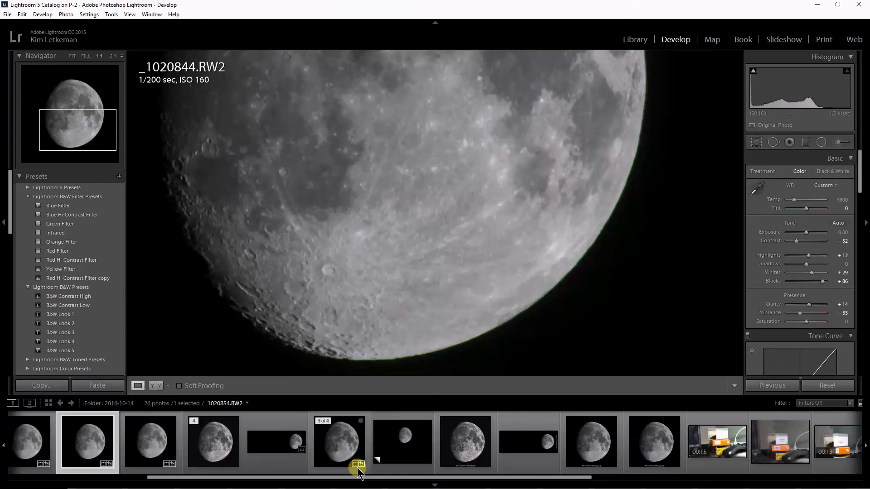
Step: Return to _1020854.RW2 Copy 1 and examine the craters and maria from the lower edge to the upper half at 1:1
click(401, 444)
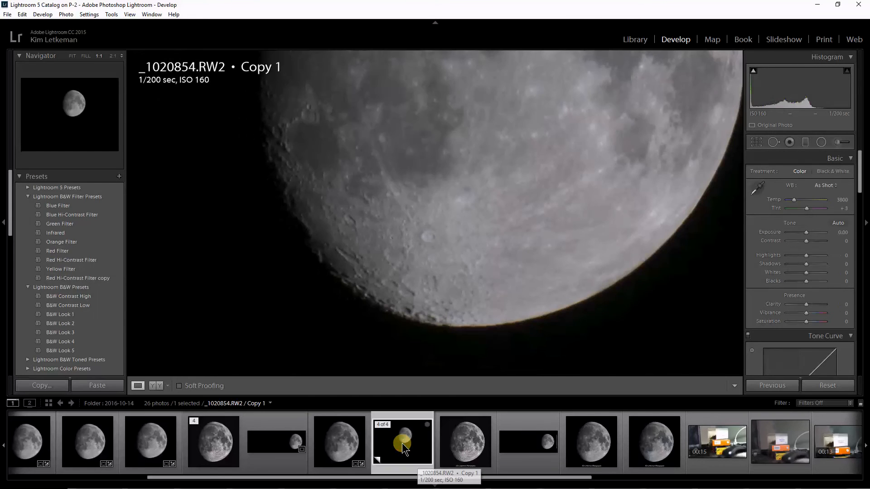
drag(504, 128, 458, 183)
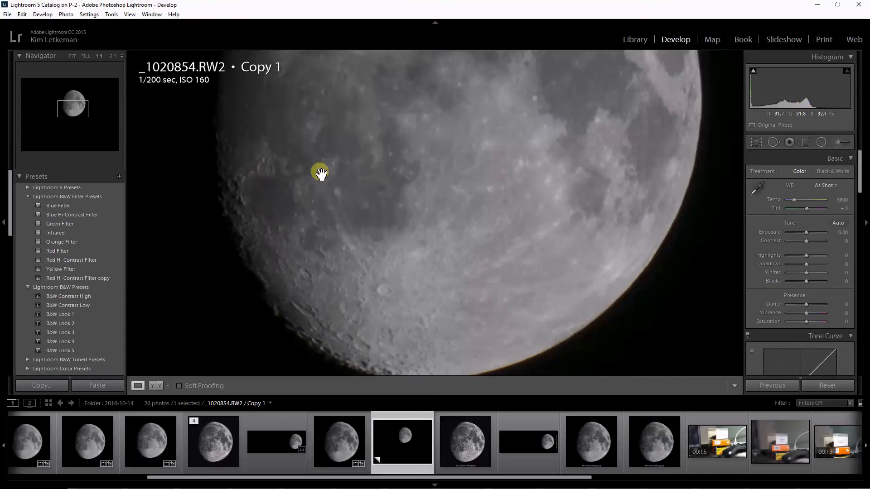
drag(330, 174, 334, 194)
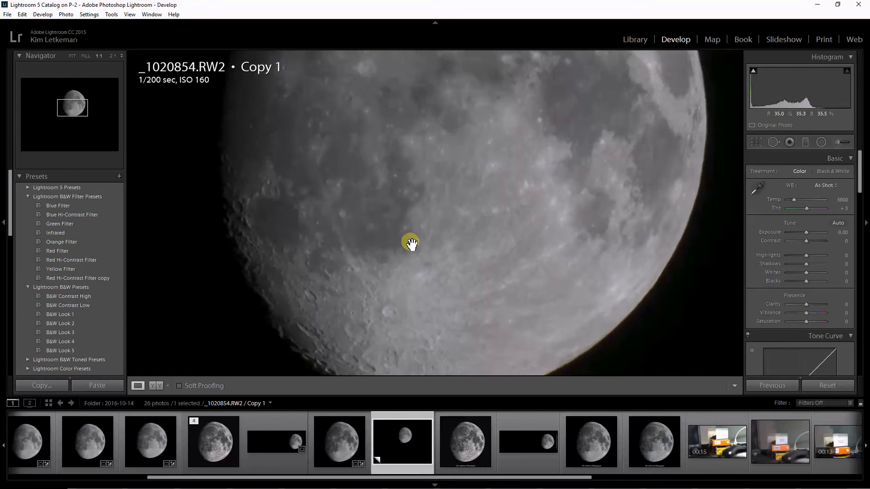
drag(512, 190, 485, 257)
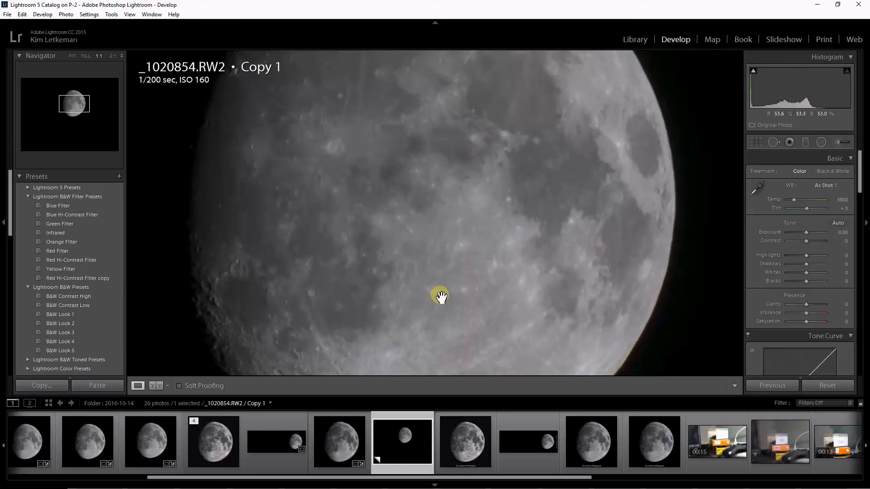
drag(382, 285, 439, 159)
drag(487, 253, 459, 268)
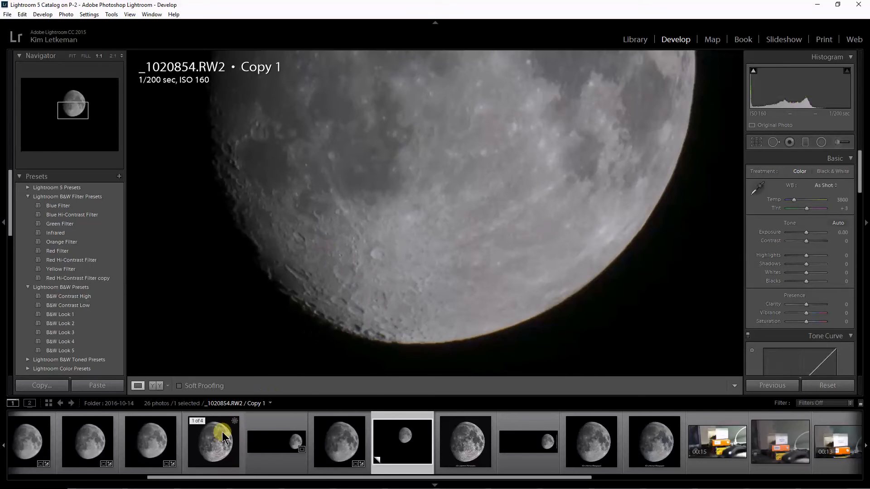
Step: Open _1020847.RW2 for comparison and reset all of its develop adjustments
click(154, 446)
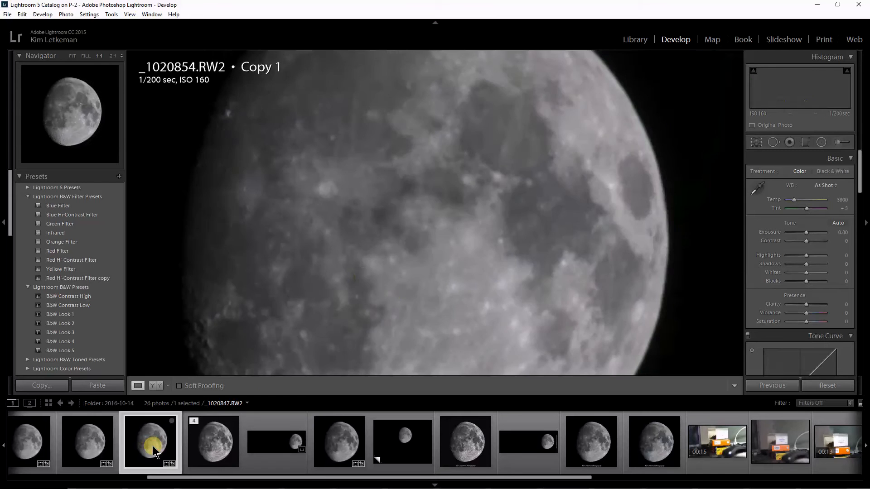
drag(404, 302, 416, 185)
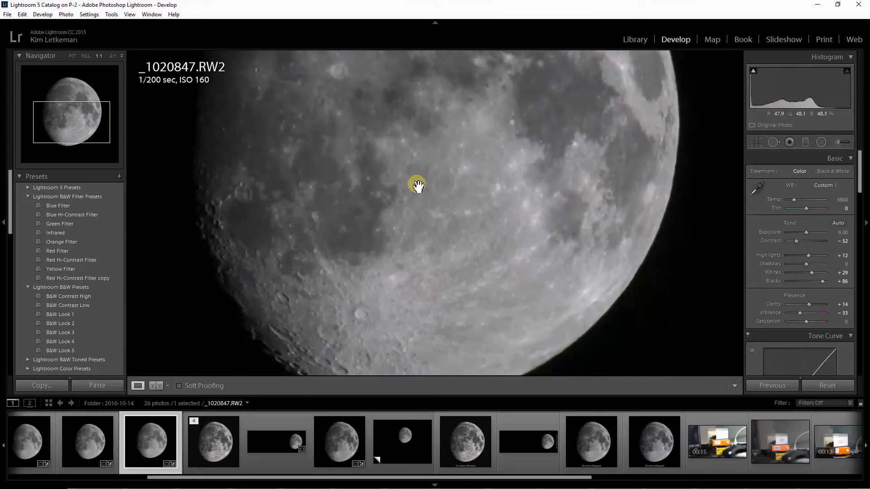
drag(418, 288, 451, 244)
click(150, 453)
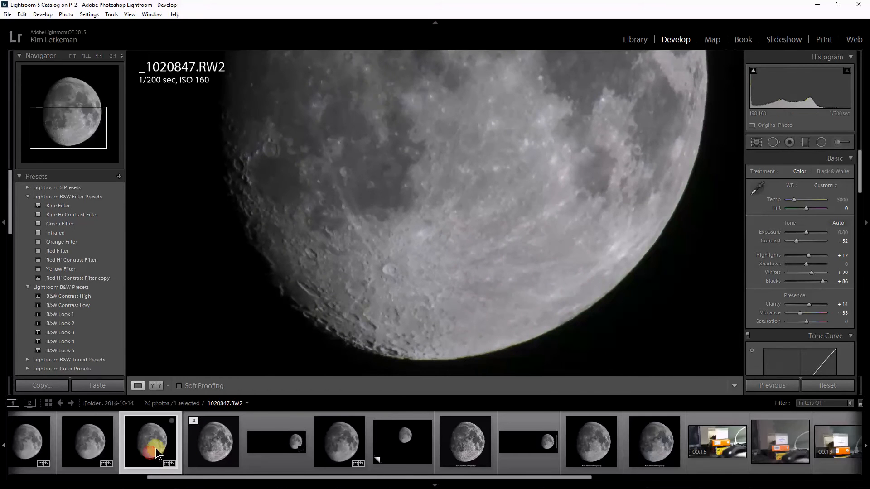
click(818, 386)
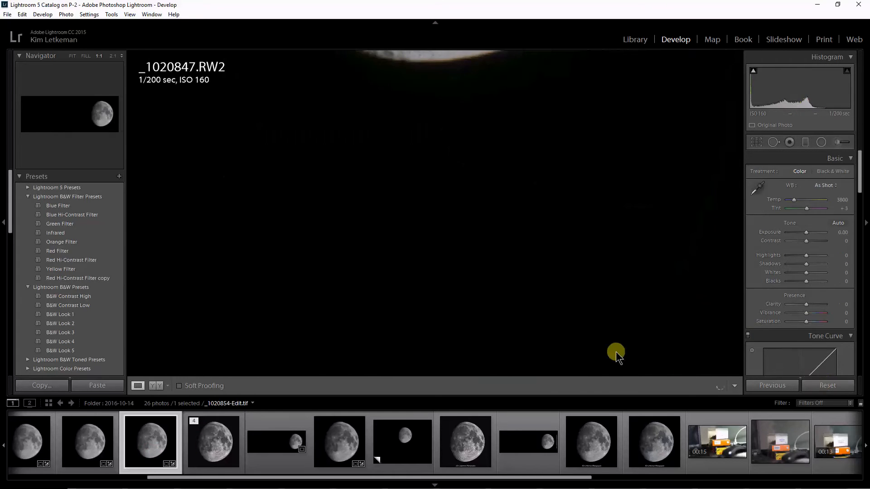
Step: Compare the cratered lower part of the moon in _1020847.RW2 with the same area in _1020854.RW2 Copy 1 at 1:1
drag(456, 120, 455, 233)
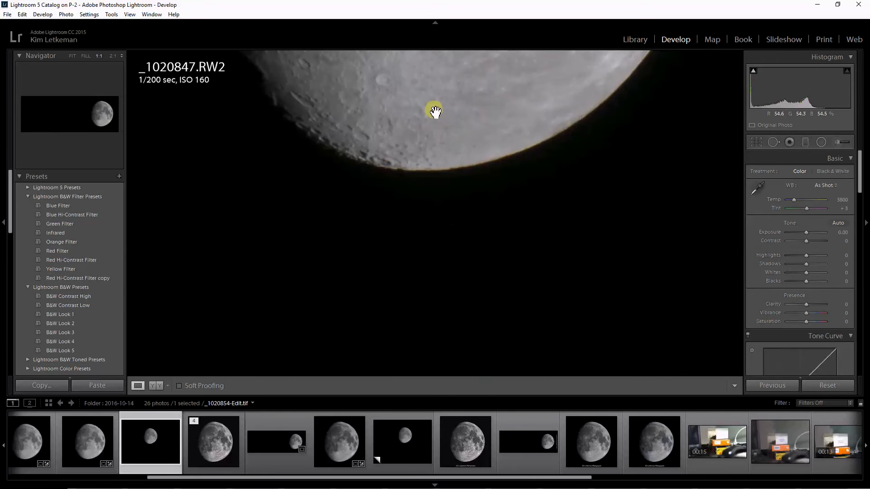
drag(436, 113, 468, 262)
drag(467, 164, 431, 194)
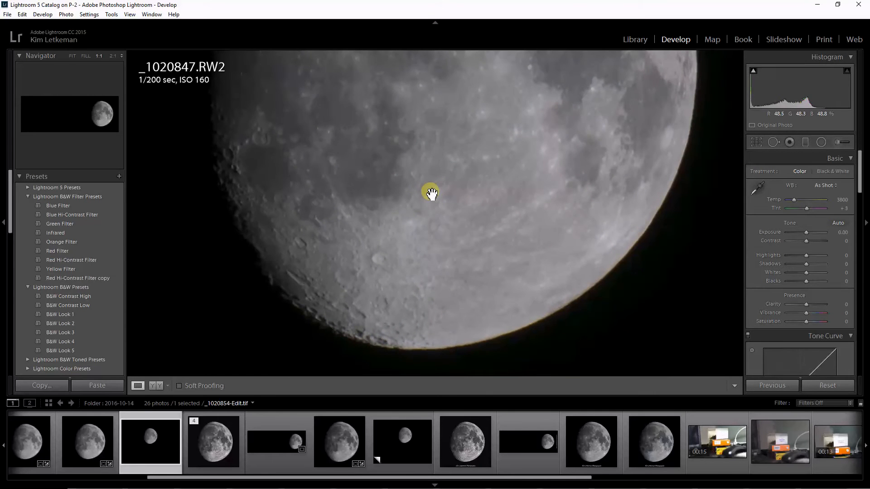
mouse_move(433, 218)
mouse_down()
mouse_move(423, 203)
mouse_move(438, 227)
mouse_up()
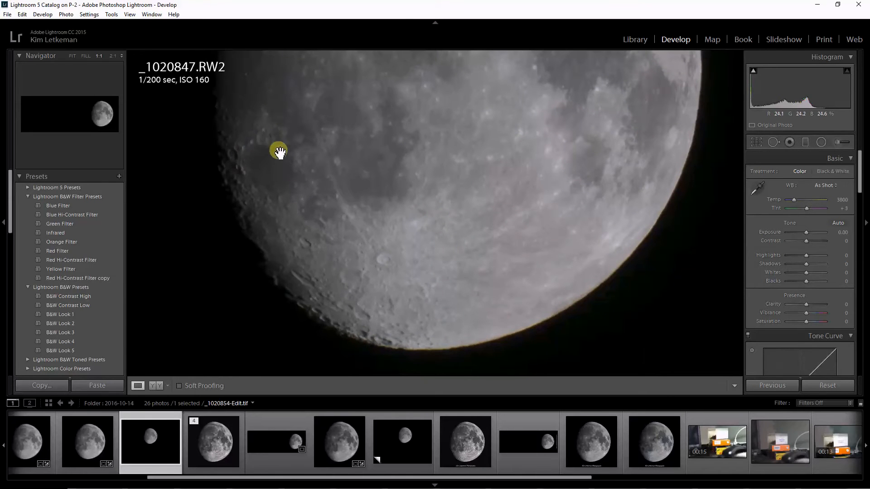
click(403, 441)
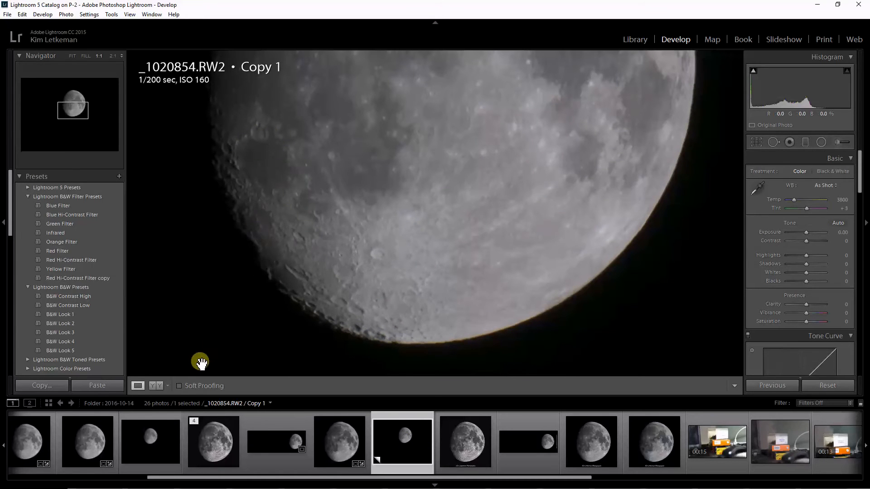
click(143, 440)
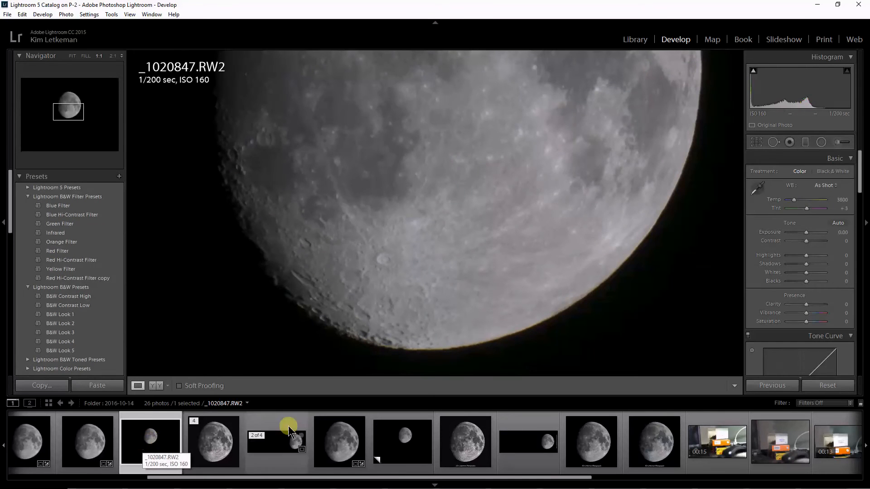
click(414, 442)
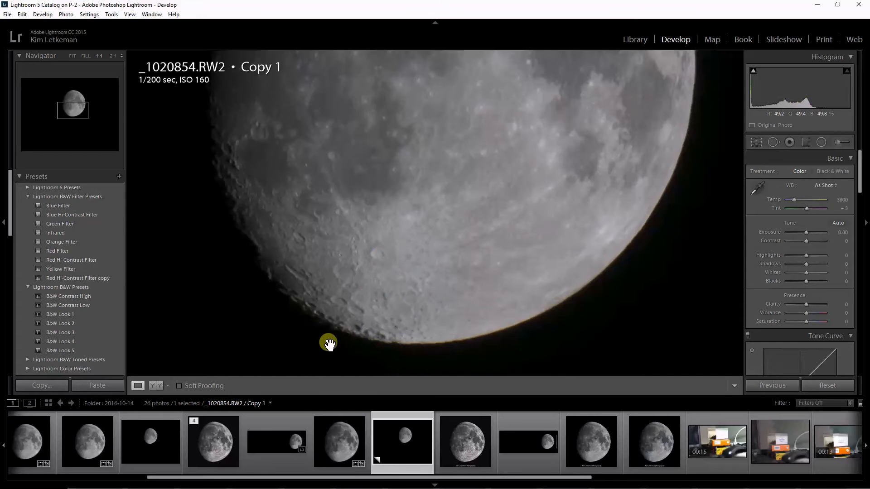
click(151, 437)
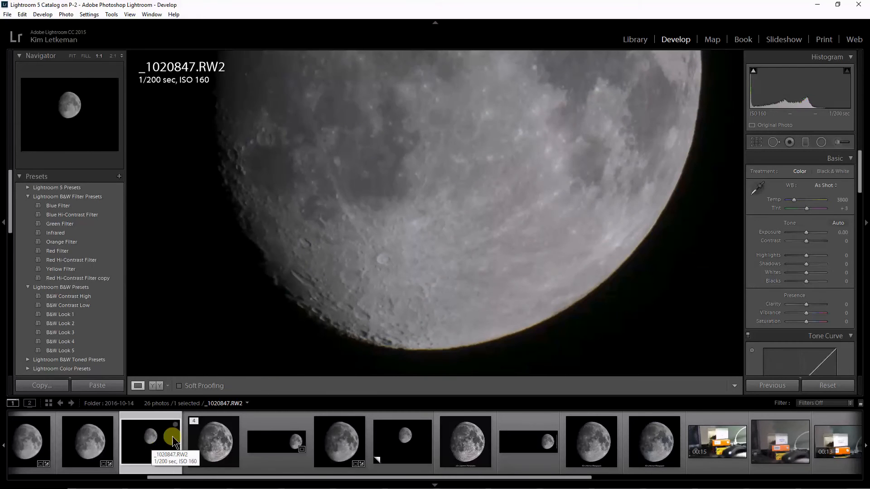
click(405, 444)
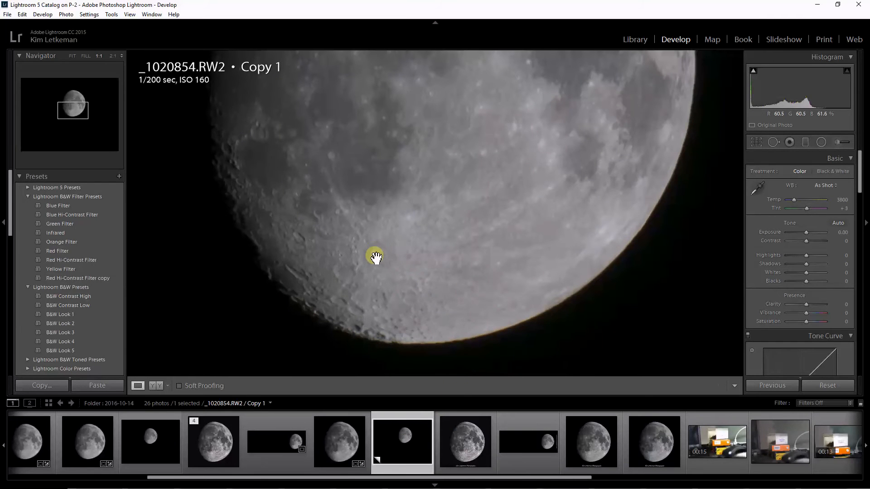
Step: Compare the moon's upper half in _1020847.RW2 and _1020854.RW2 Copy 1, framing the same region in both
click(156, 438)
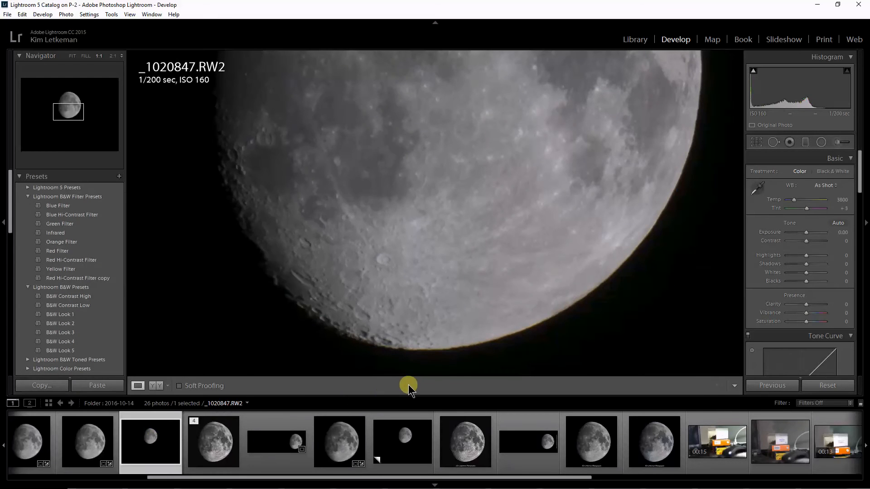
drag(430, 147, 435, 191)
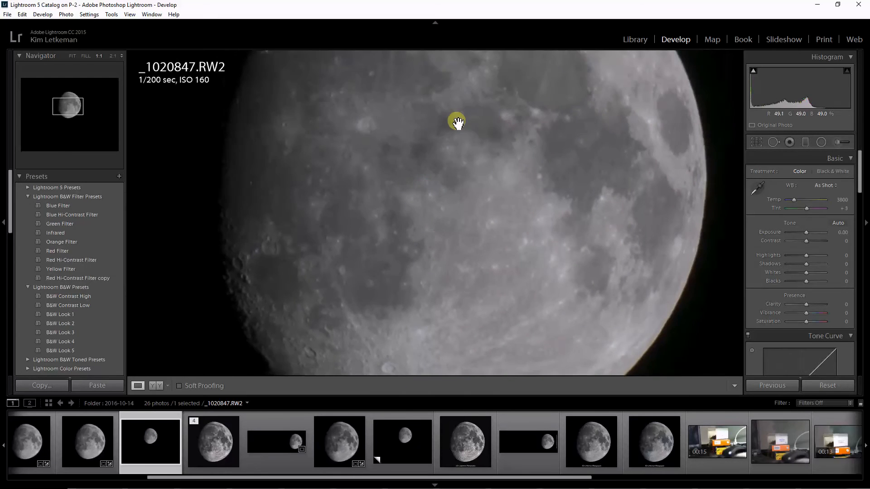
drag(455, 93, 484, 205)
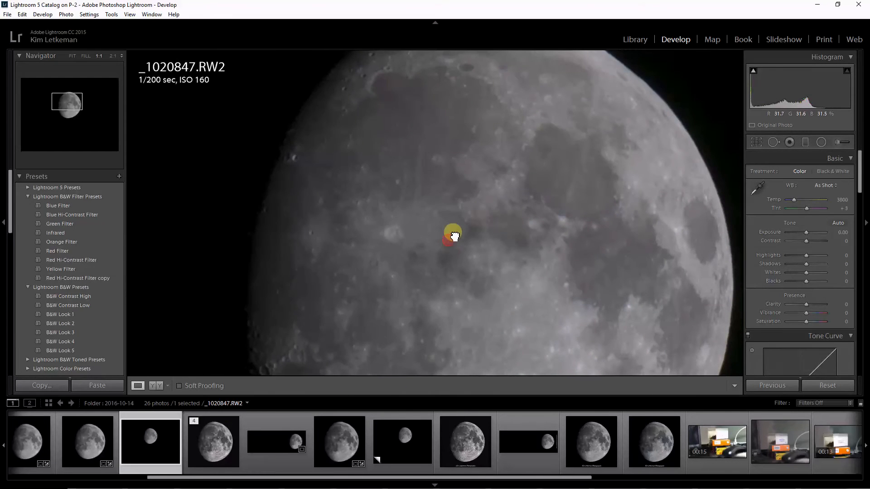
drag(453, 235, 457, 224)
click(406, 453)
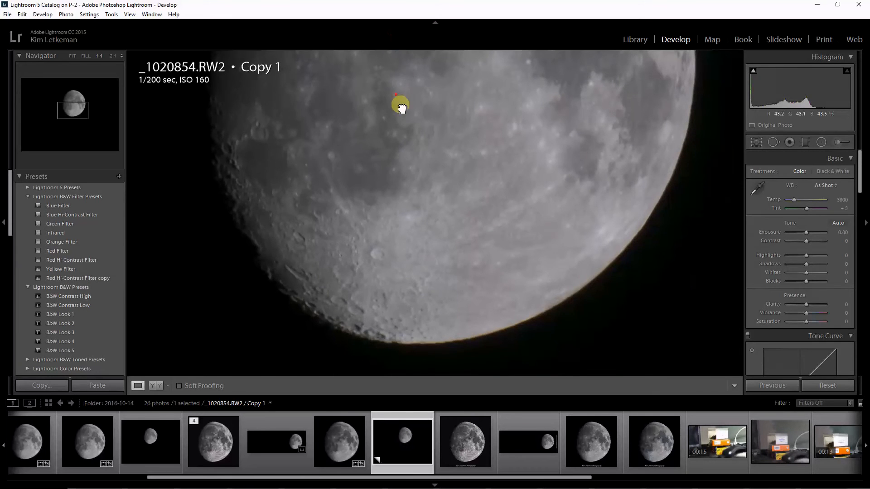
drag(400, 105, 439, 219)
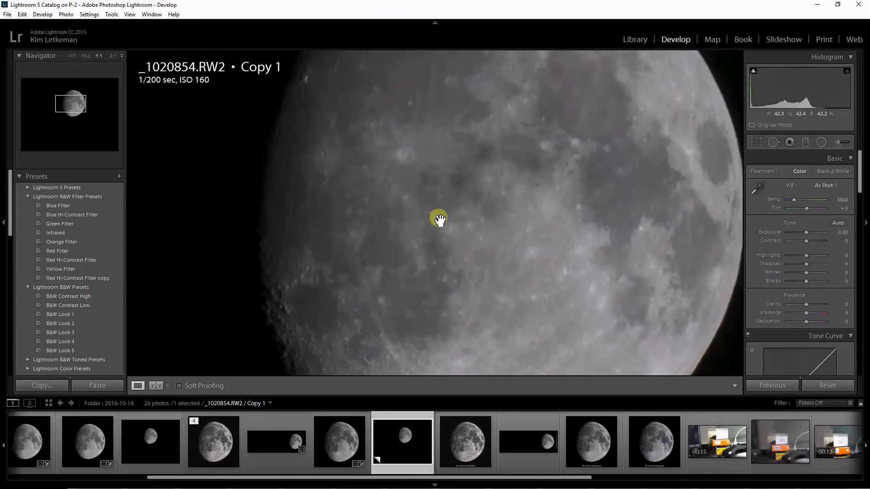
drag(427, 150, 414, 176)
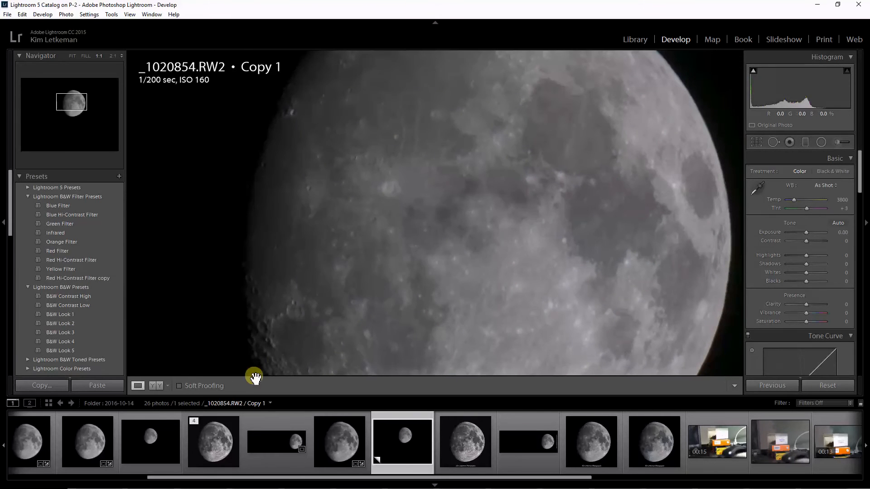
click(148, 443)
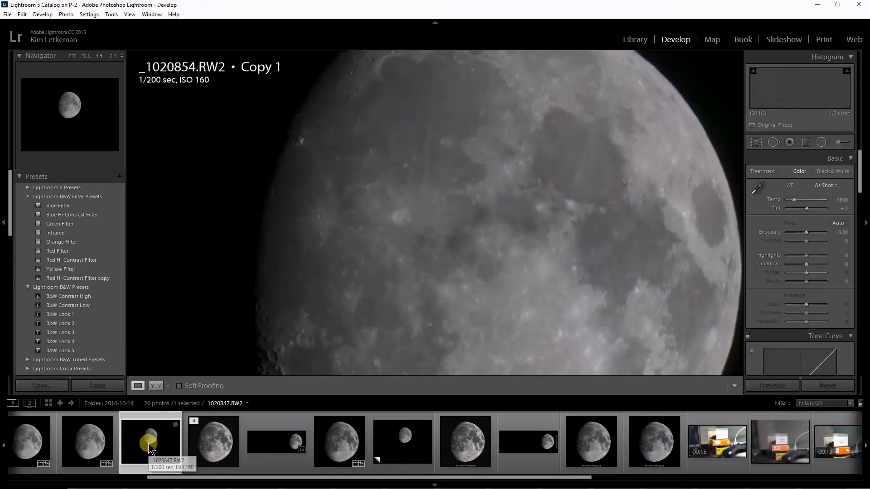
drag(436, 327, 431, 287)
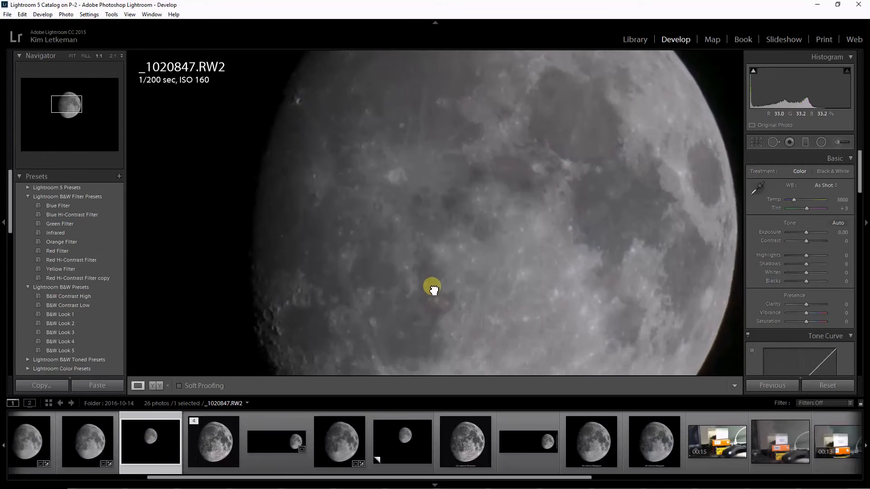
click(401, 438)
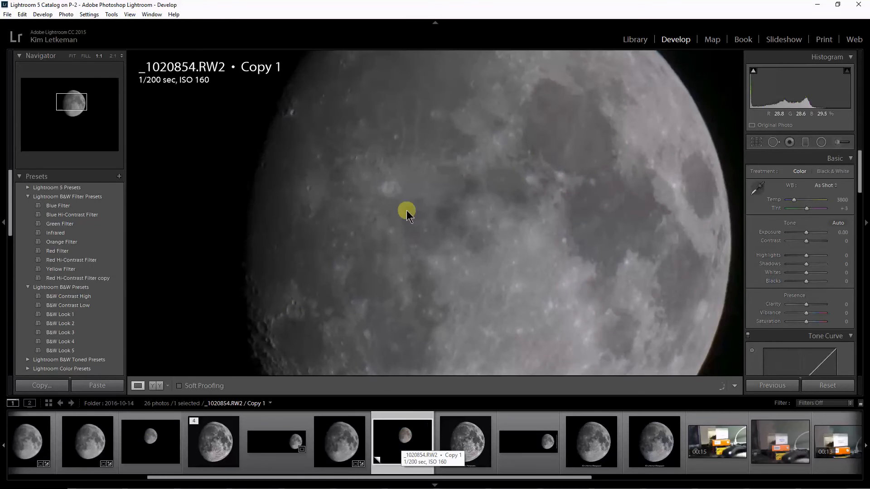
Step: Recheck the lower craters in _1020847.RW2, and switch back to _1020854.RW2 Copy 1
click(154, 435)
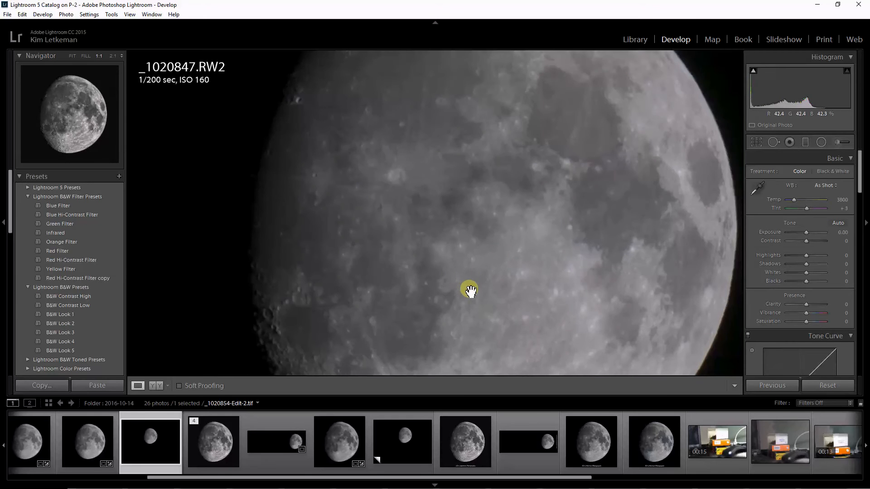
drag(468, 289, 437, 219)
drag(447, 273, 465, 246)
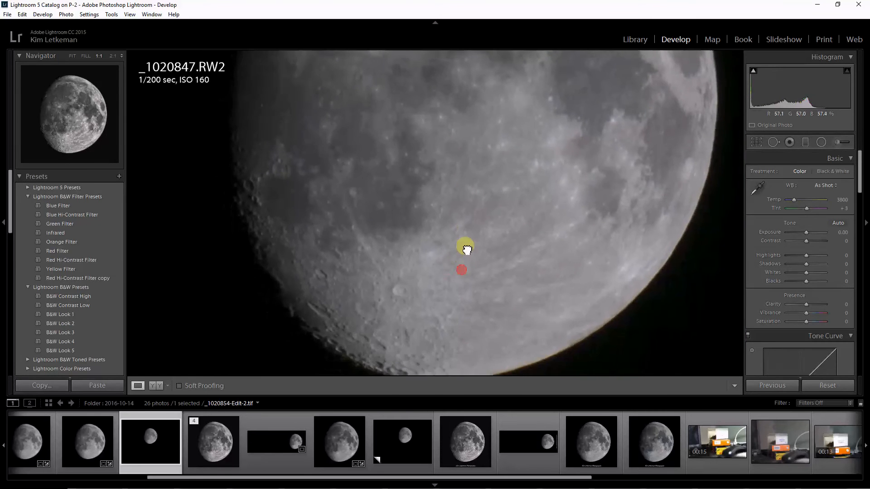
click(407, 438)
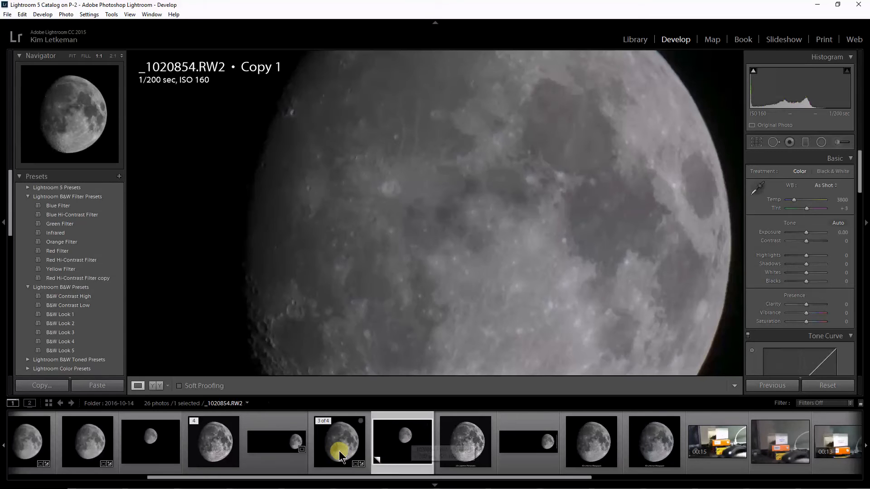
Step: Compare _1020854.RW2 with its Copy 1, and show the whole Copy 1 frame
click(339, 454)
click(399, 436)
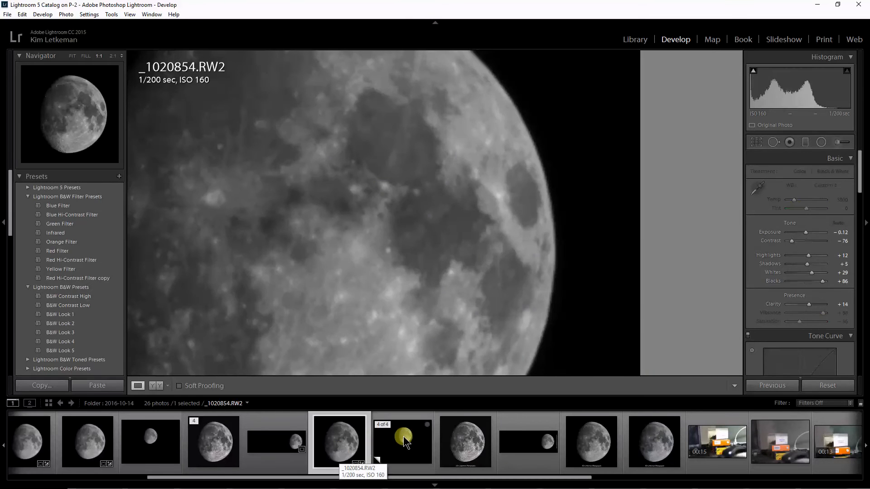
click(407, 439)
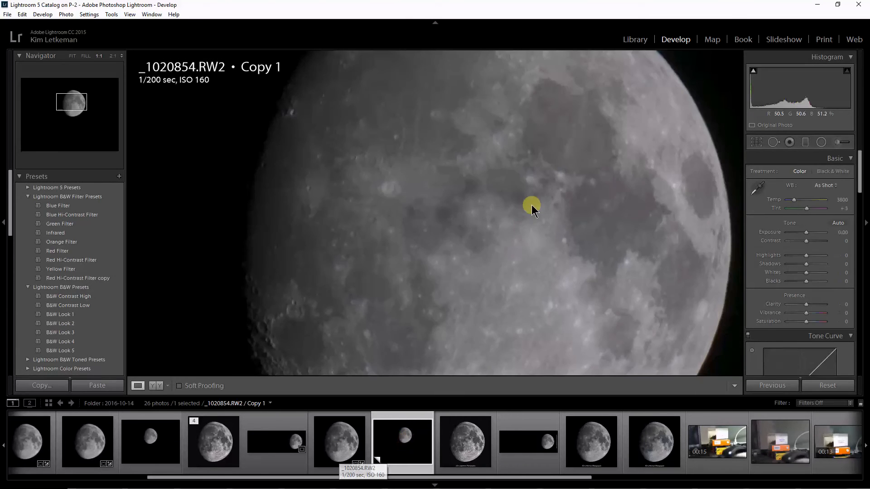
click(515, 264)
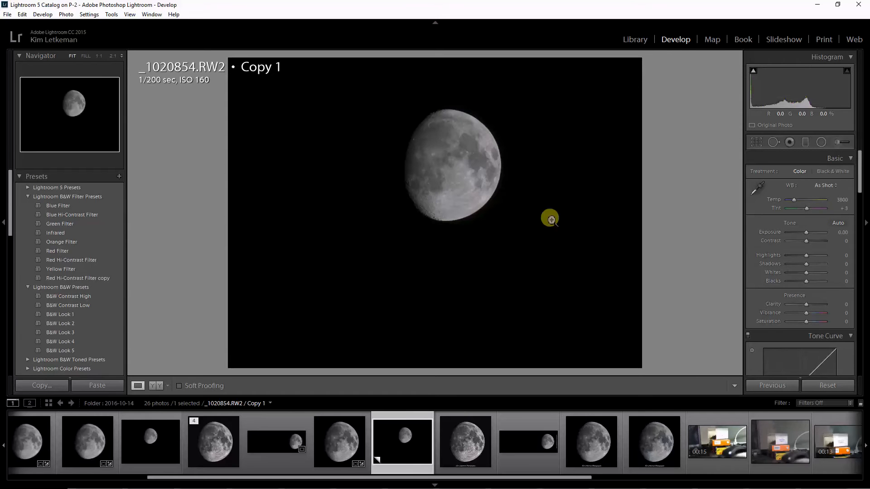
Step: Crop _1020854.RW2 Copy 1 to a 1 x 1 aspect ratio tightly around the moon, keeping the moon centred
click(757, 142)
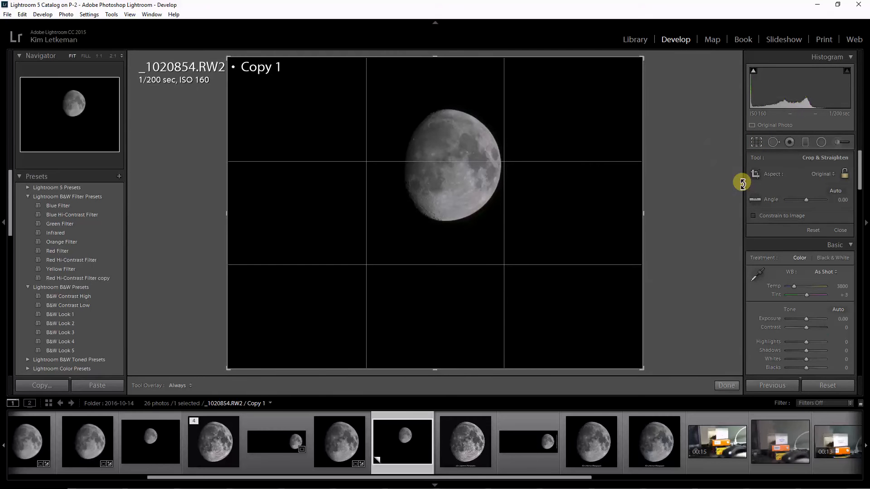
click(821, 175)
click(787, 216)
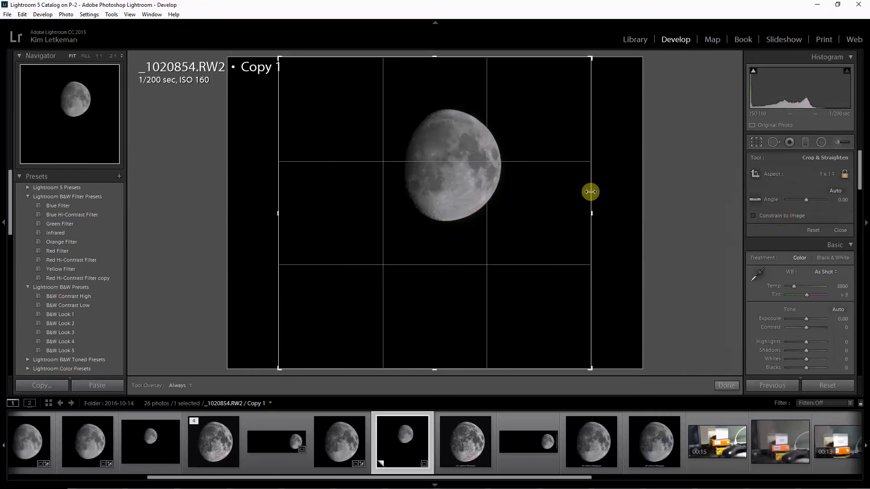
drag(563, 332, 538, 301)
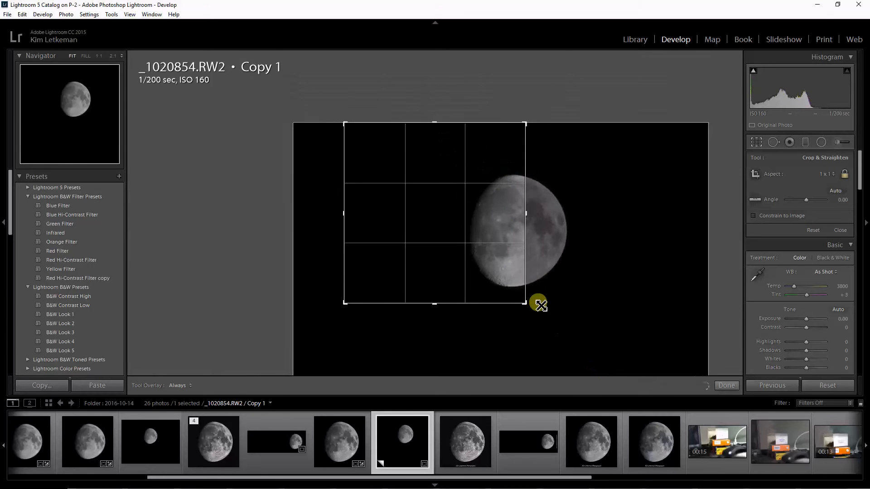
drag(486, 224, 439, 217)
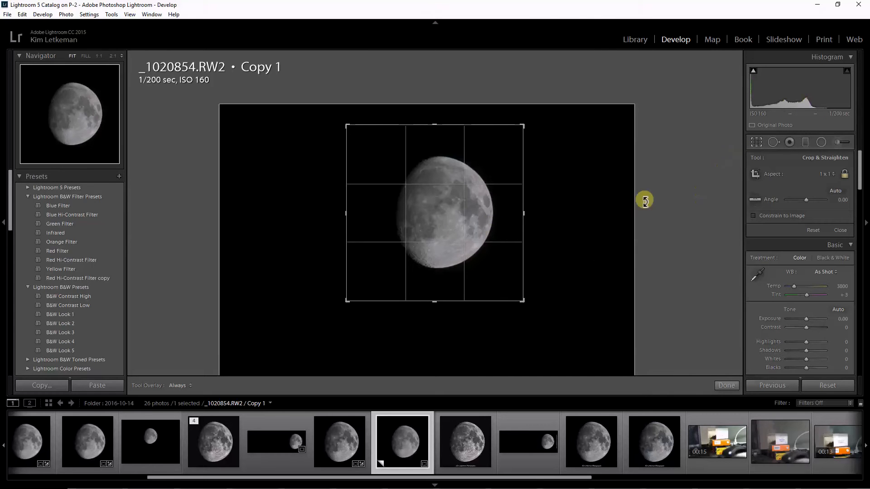
drag(524, 305, 507, 289)
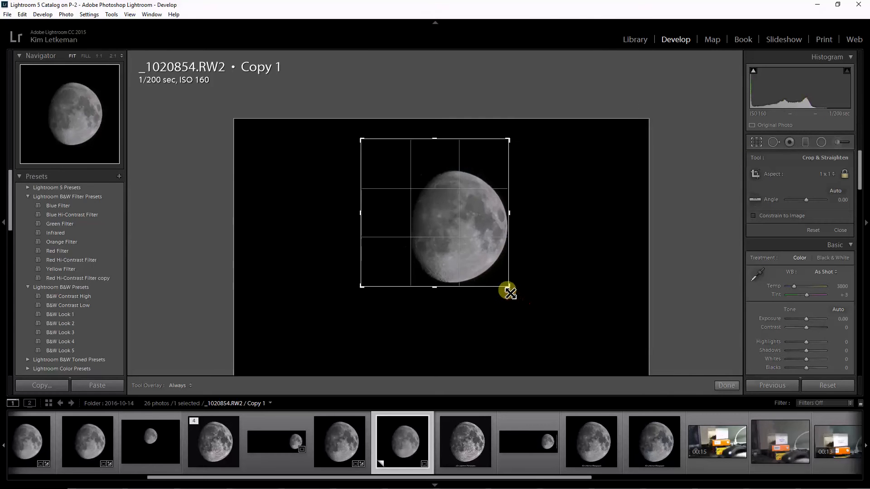
drag(446, 207, 450, 214)
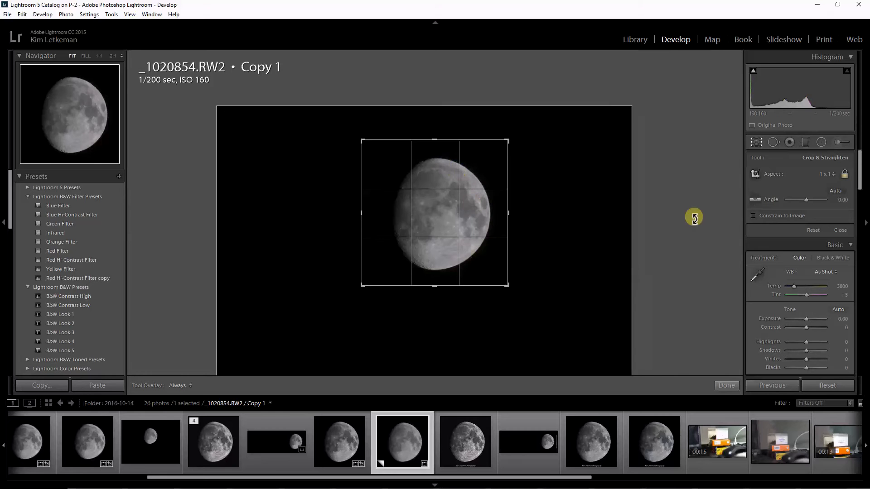
click(757, 142)
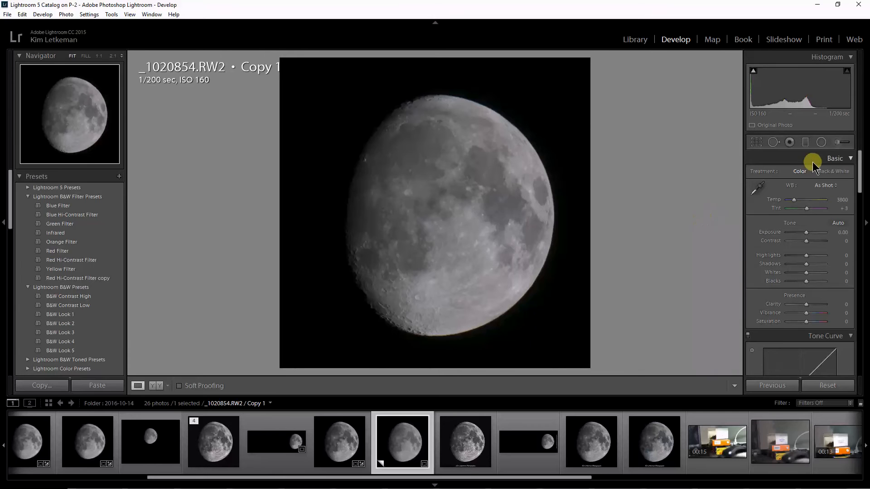
Step: Compare the Color and Black & White treatments, trying a Vibrance boost in Color, and keep Black & White
click(832, 172)
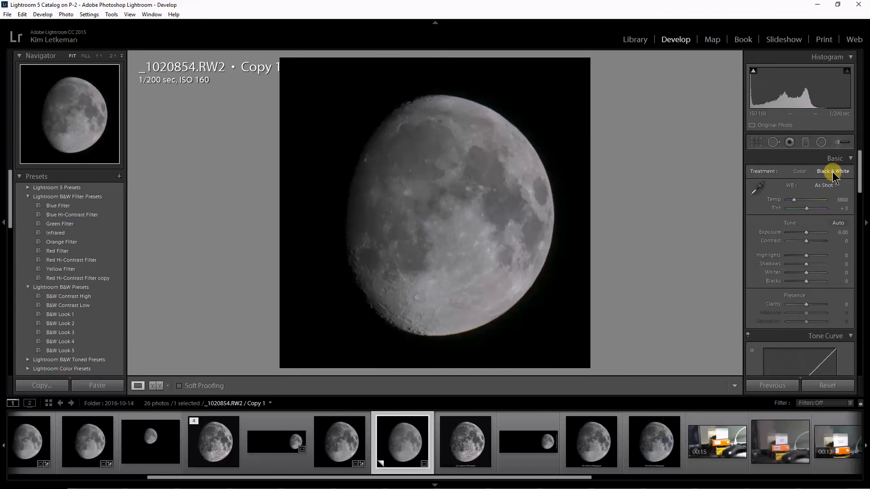
click(801, 173)
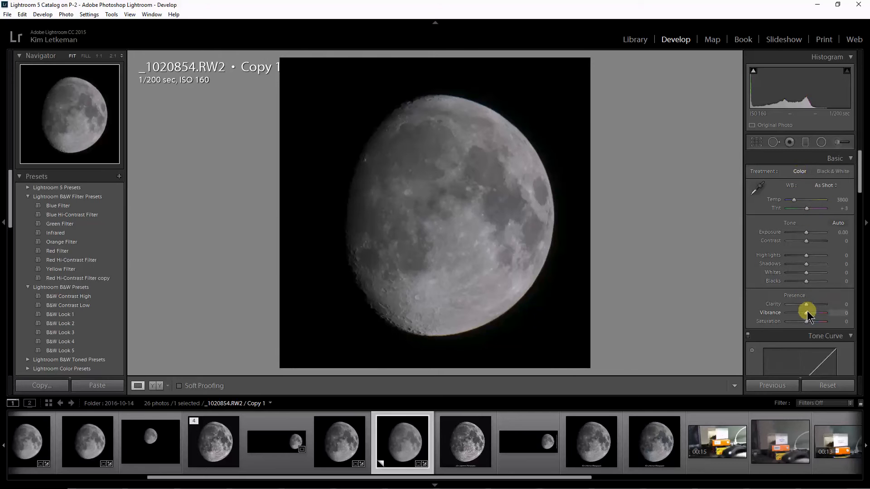
drag(807, 313, 830, 314)
click(832, 173)
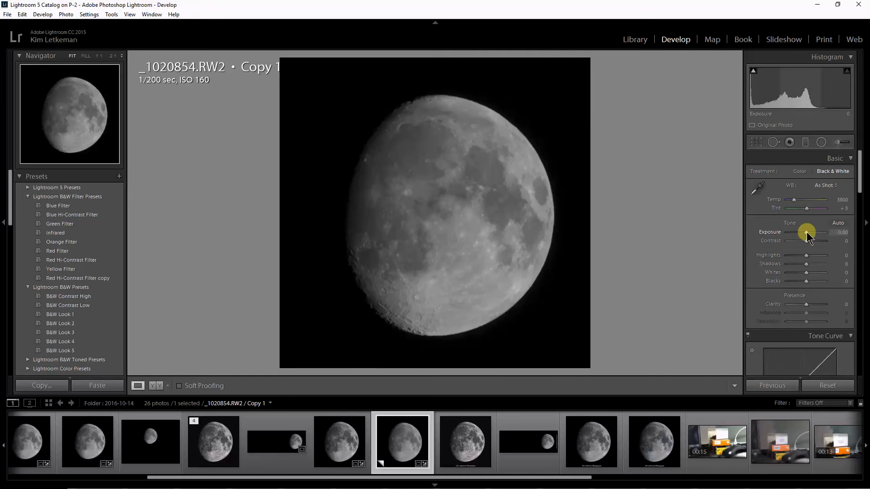
Step: Set Exposure to +0.48, try strong positive and negative Contrast, and settle on a Contrast of −36
mouse_move(807, 232)
mouse_down()
mouse_move(795, 243)
mouse_move(816, 243)
mouse_up()
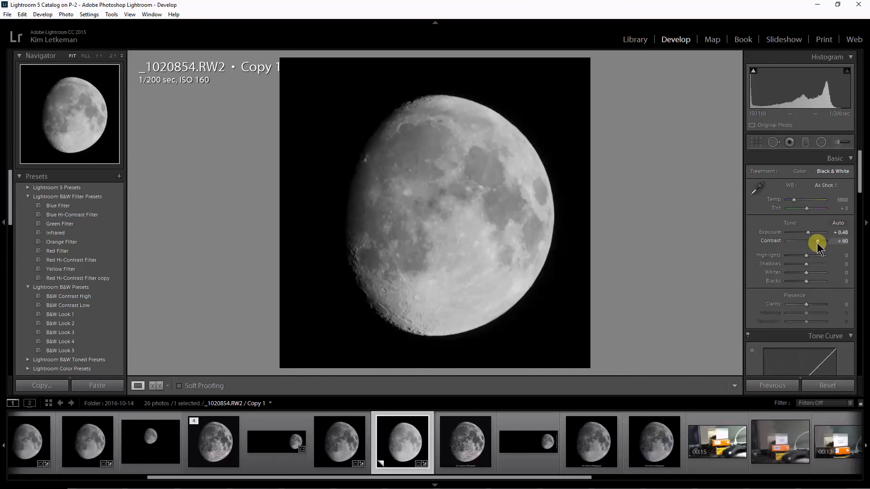
drag(817, 242, 797, 244)
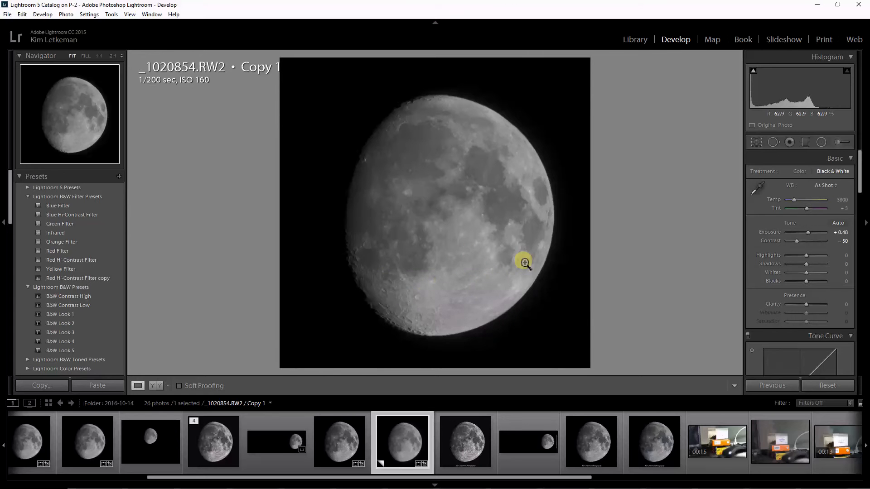
drag(797, 241, 817, 240)
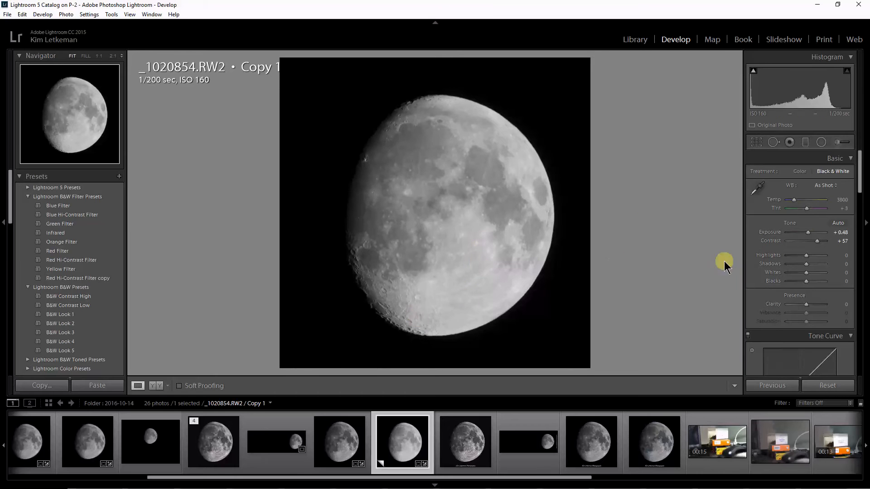
drag(818, 241, 800, 243)
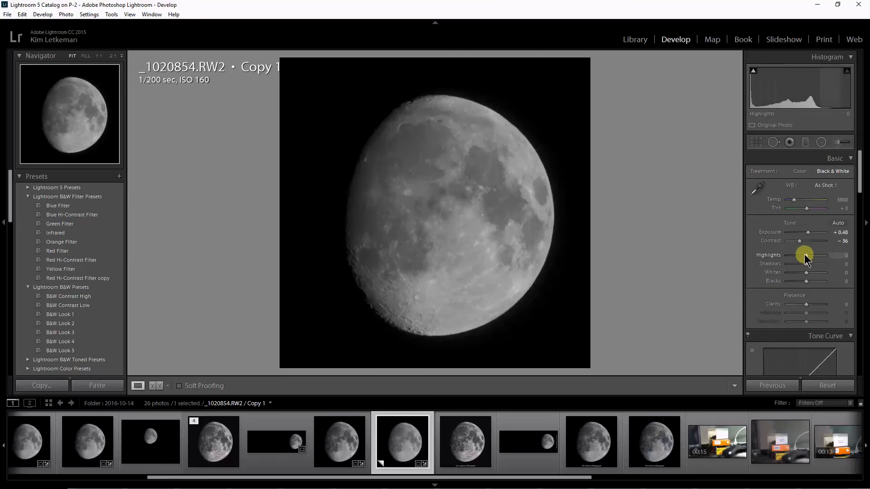
Step: Test Blacks at +100 and −36 against the shadow clipping display, and reset Blacks to 0
drag(806, 281, 851, 281)
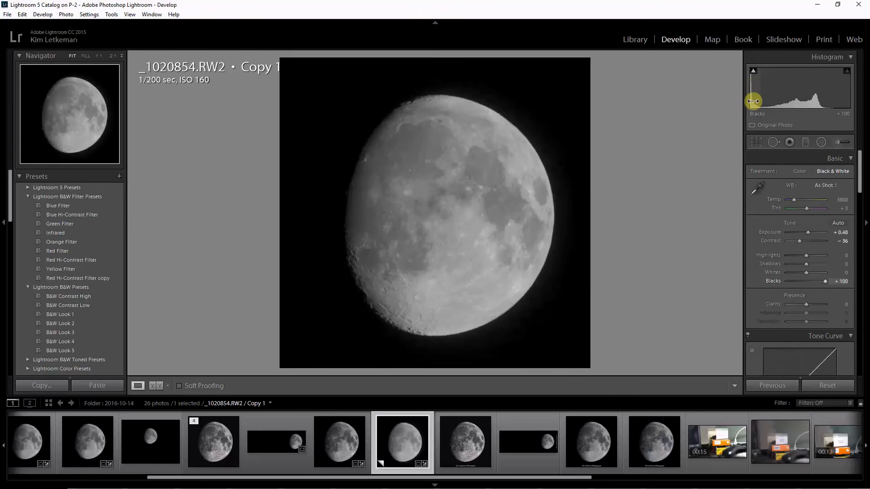
click(754, 73)
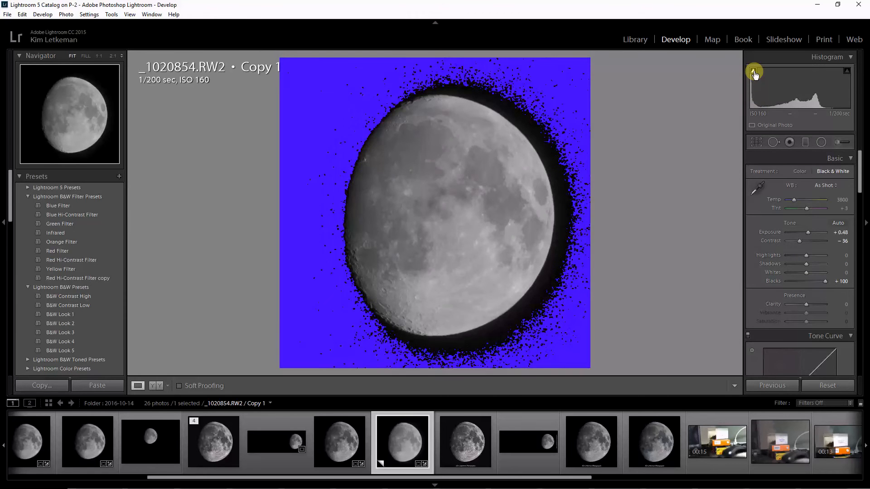
drag(827, 282, 806, 282)
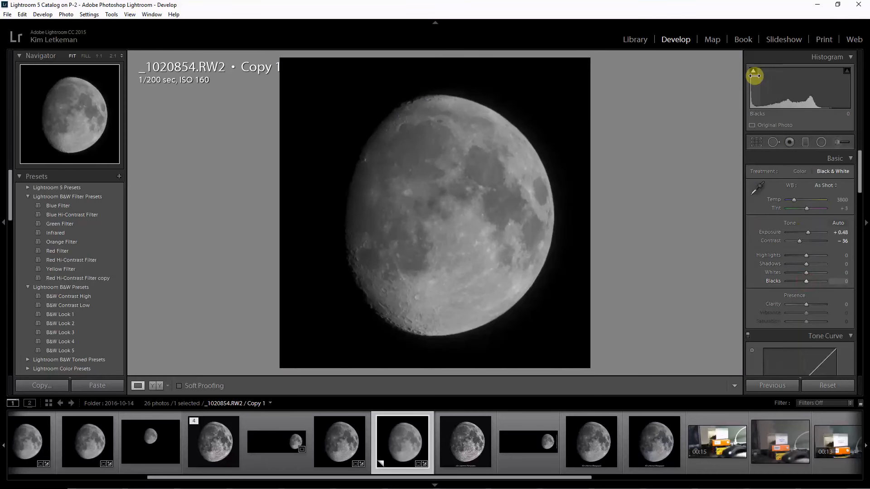
mouse_move(754, 74)
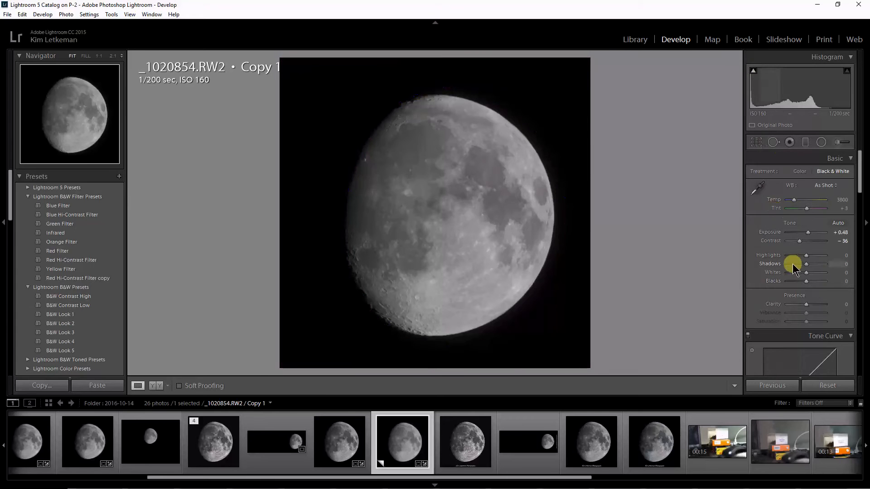
drag(808, 282, 801, 285)
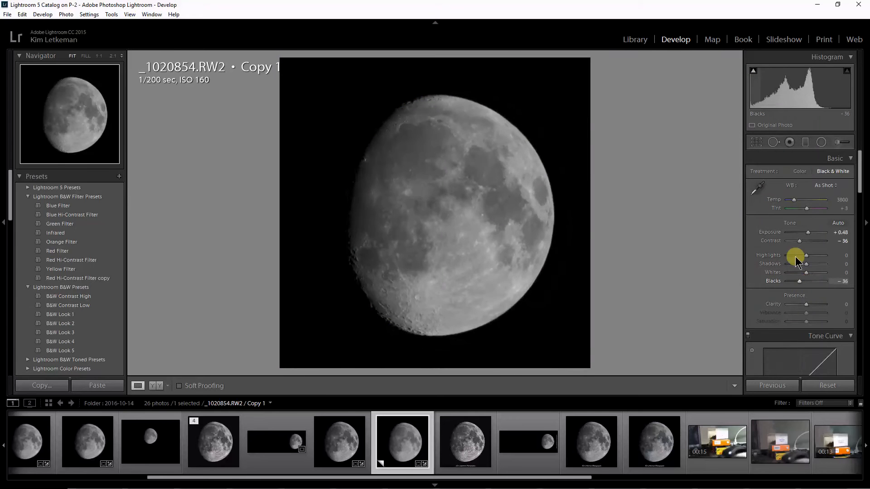
mouse_move(755, 74)
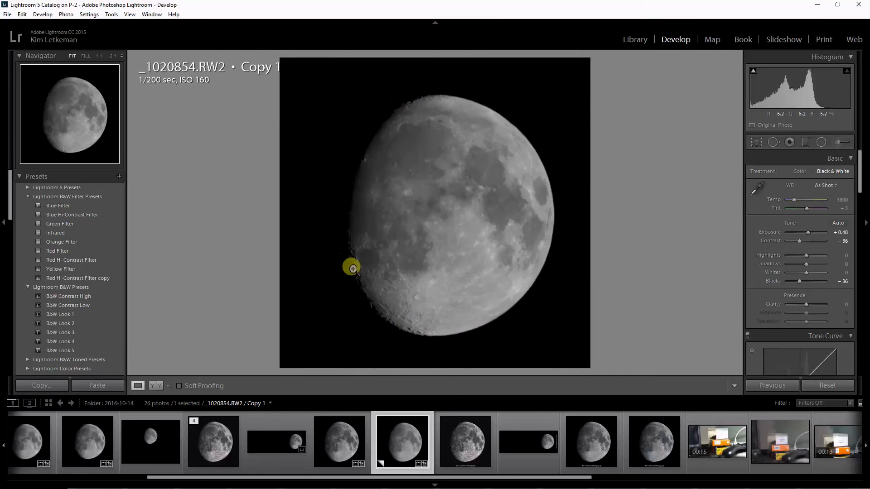
double_click(800, 282)
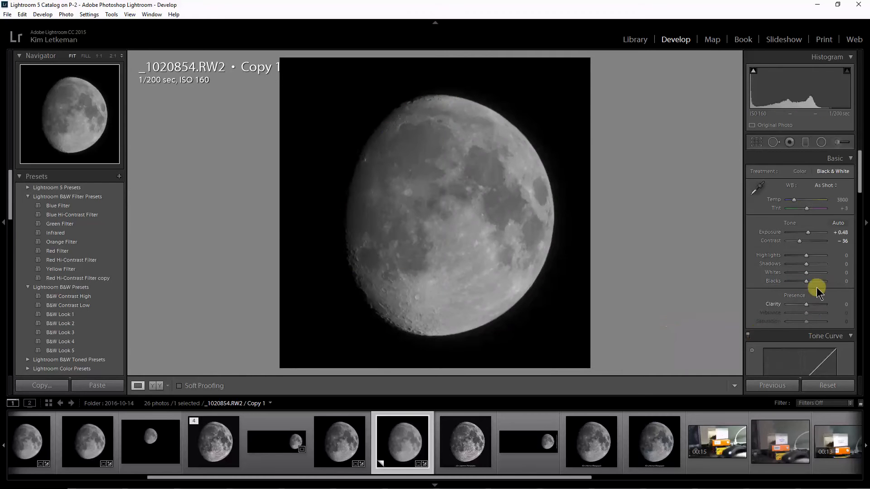
Step: Set Blacks to +43 and Highlights to −24 for the moon photo
mouse_move(808, 280)
mouse_down()
mouse_move(822, 277)
mouse_move(802, 276)
mouse_move(822, 278)
mouse_move(812, 281)
mouse_up()
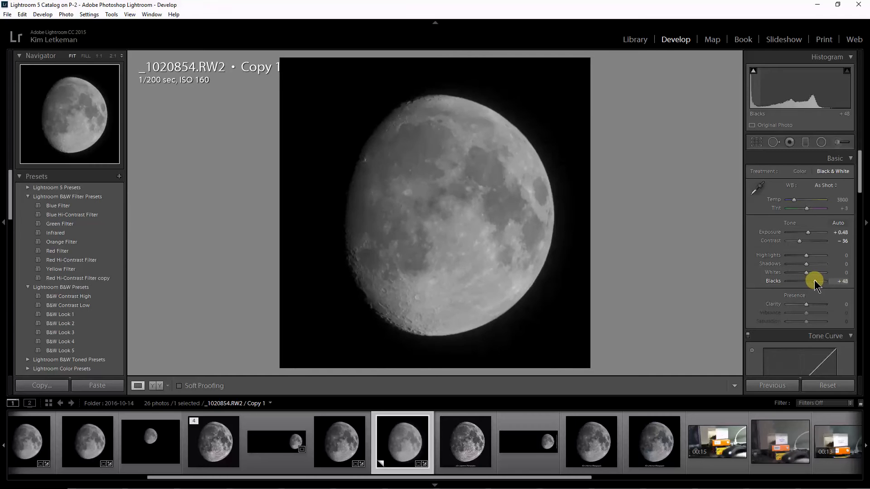
drag(814, 280, 814, 281)
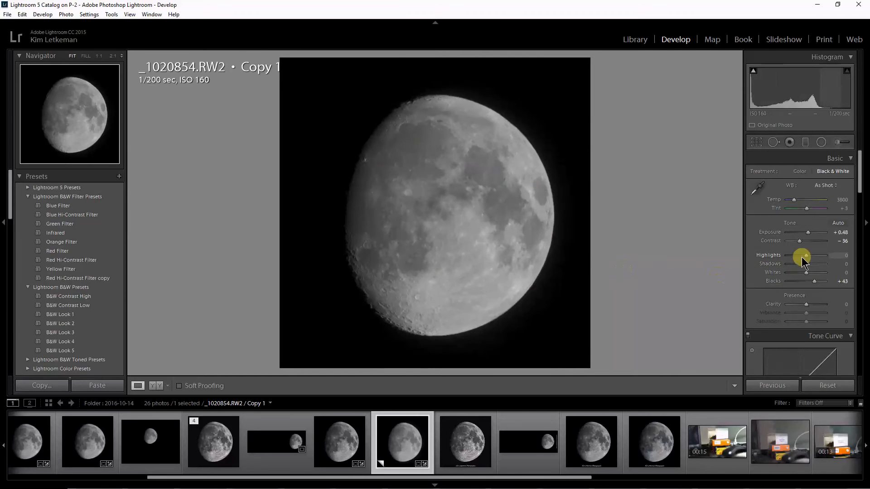
drag(806, 254, 801, 255)
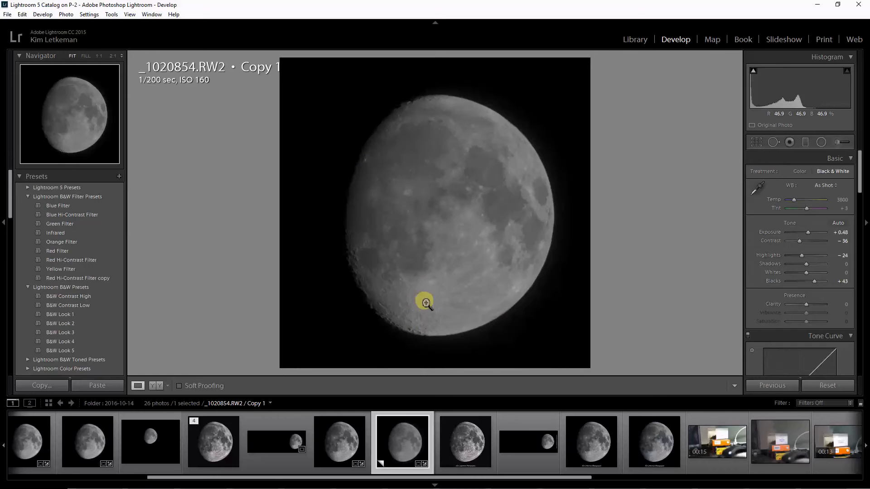
Step: Set Whites to +43, and try lifting Shadows before resetting them to 0
click(805, 274)
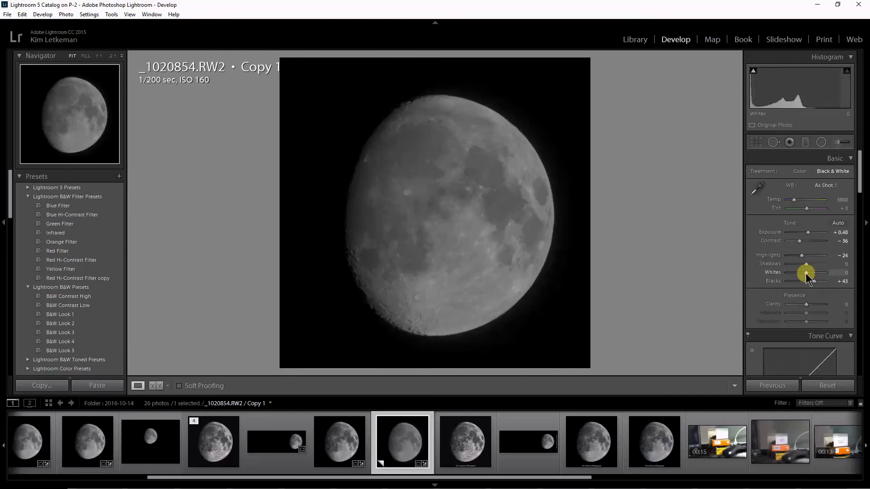
drag(808, 273, 814, 273)
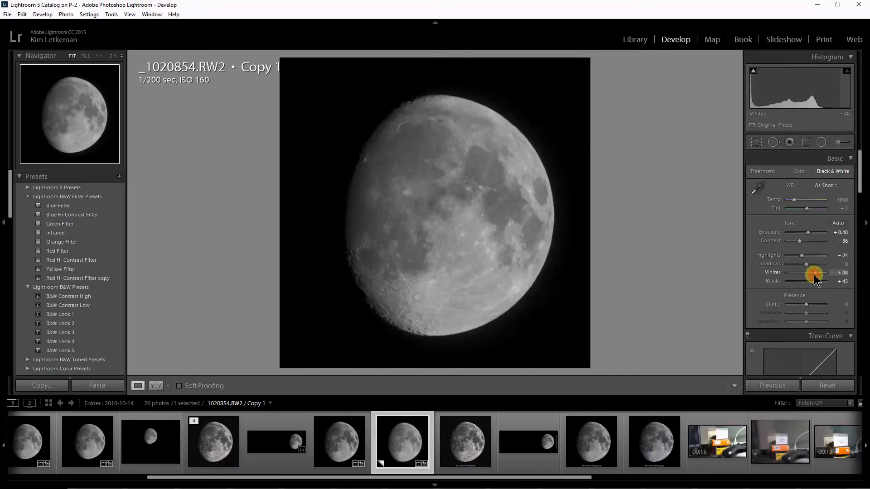
mouse_move(814, 275)
mouse_down()
mouse_move(809, 268)
mouse_move(821, 267)
mouse_up()
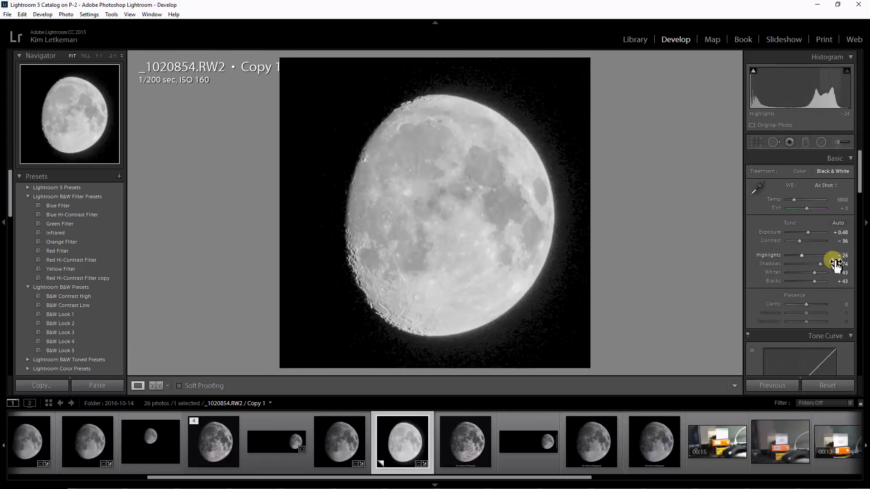
drag(821, 264, 808, 265)
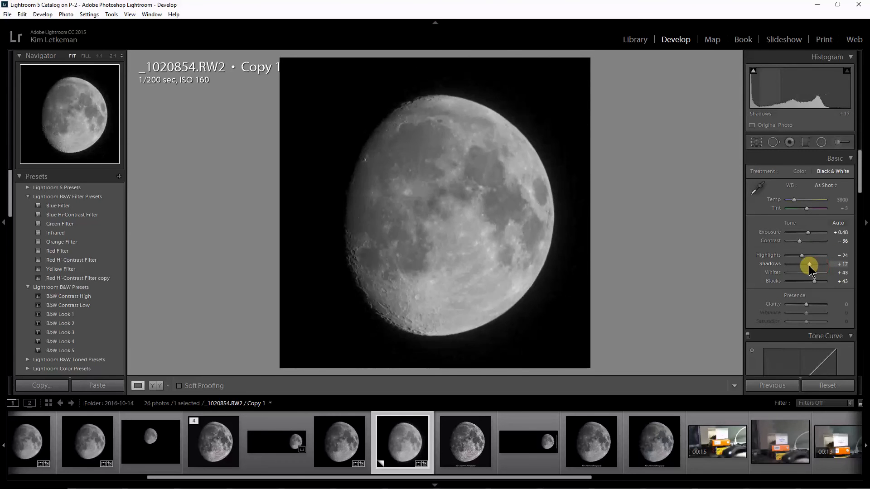
double_click(809, 266)
click(806, 265)
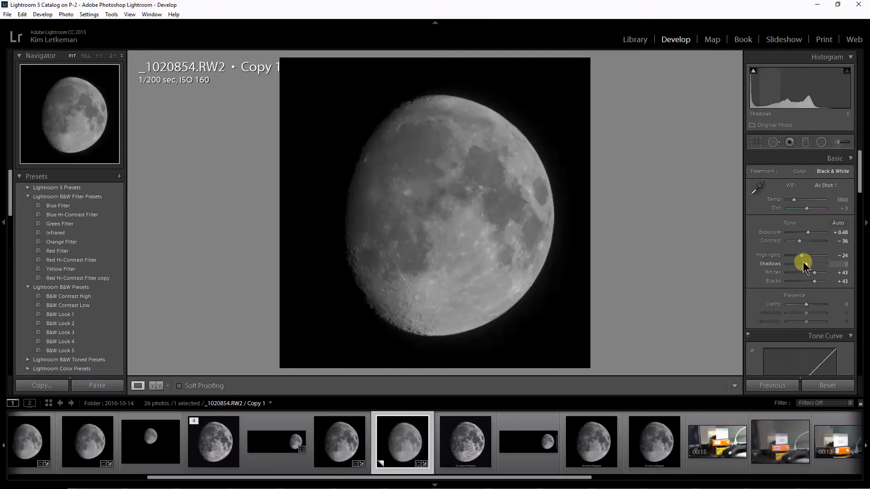
drag(805, 263, 814, 264)
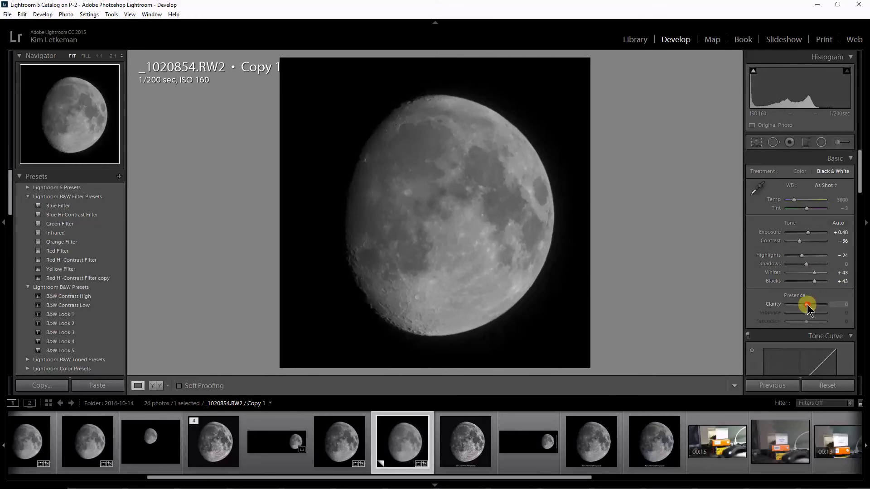
drag(807, 305, 808, 305)
Step: Set the tone curve's Lights to +25 and Shadows to −90 with a narrower shadow range, and check the moon's upper edge at 1:1
scroll(856, 313, down, 3)
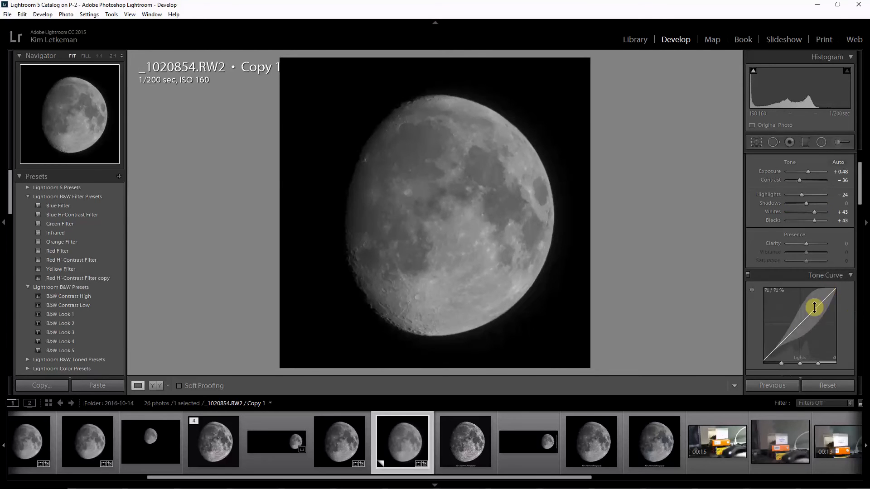
drag(801, 322, 778, 348)
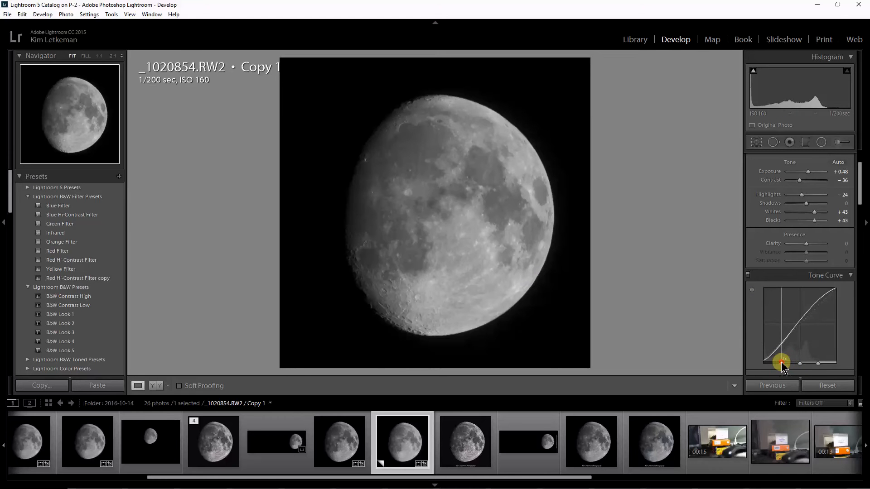
drag(781, 363, 759, 363)
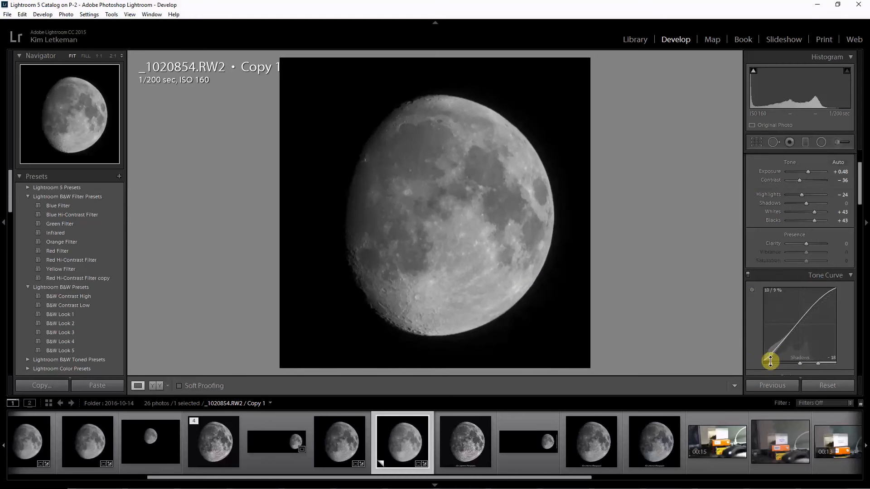
drag(769, 355, 769, 358)
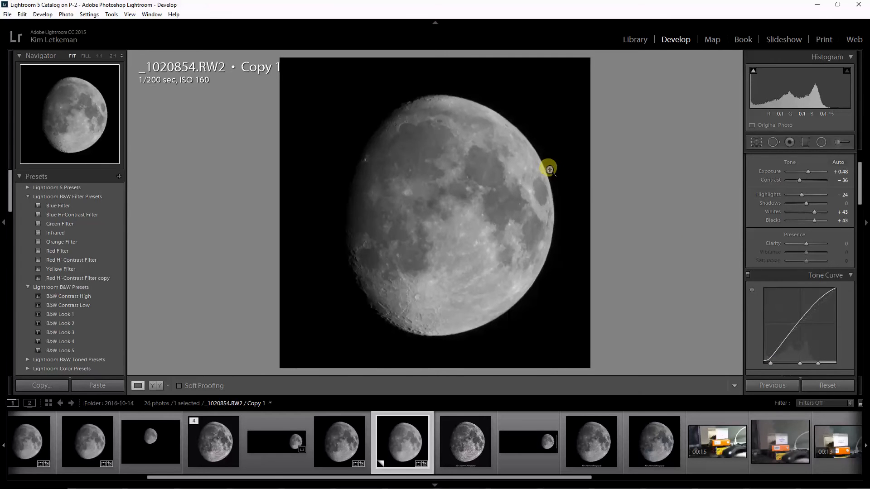
mouse_move(755, 73)
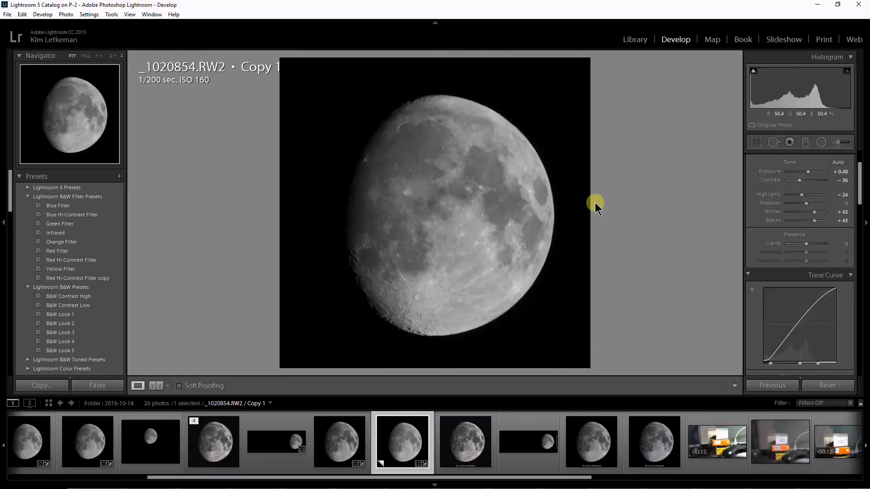
click(451, 109)
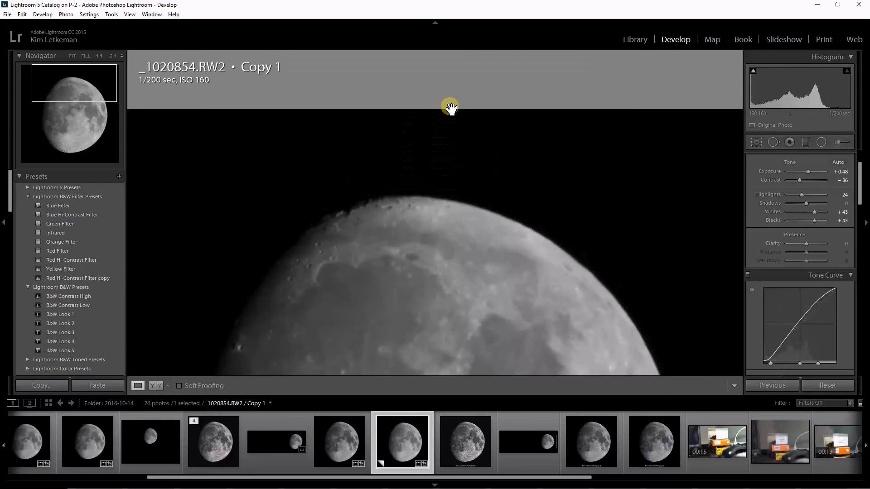
click(510, 281)
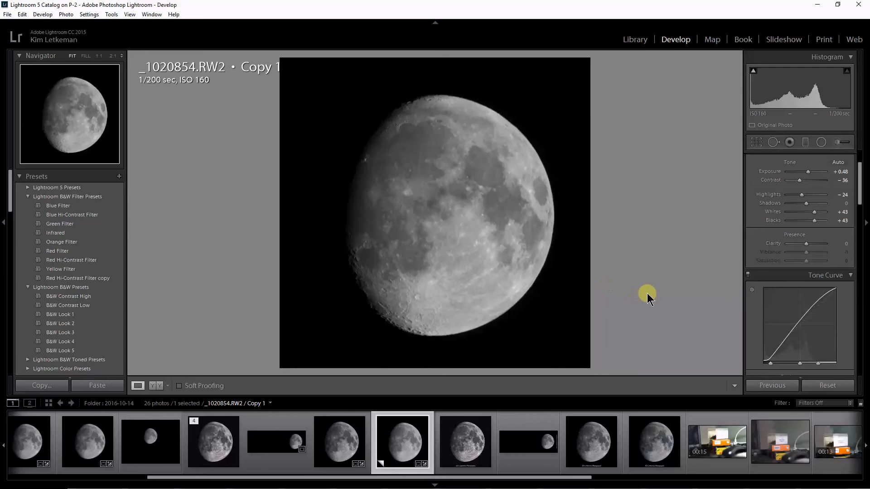
Step: Change the Camera Calibration profile to GX85 cloud
scroll(846, 293, down, 15)
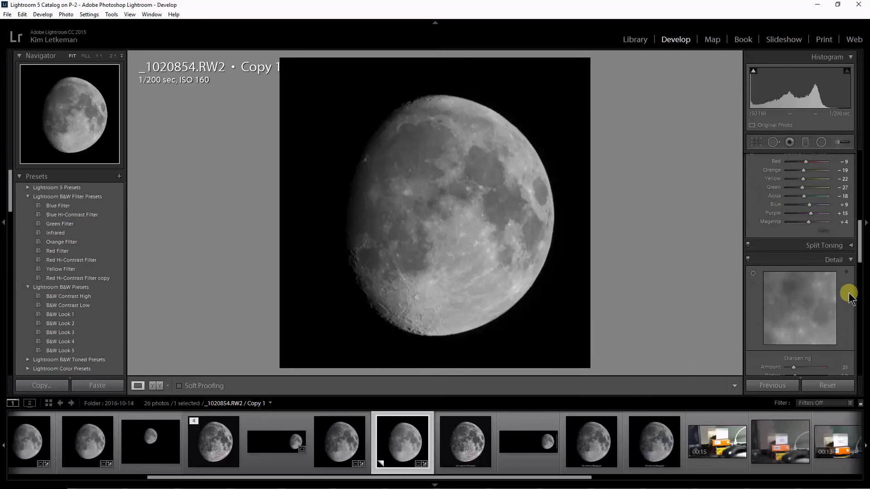
click(816, 247)
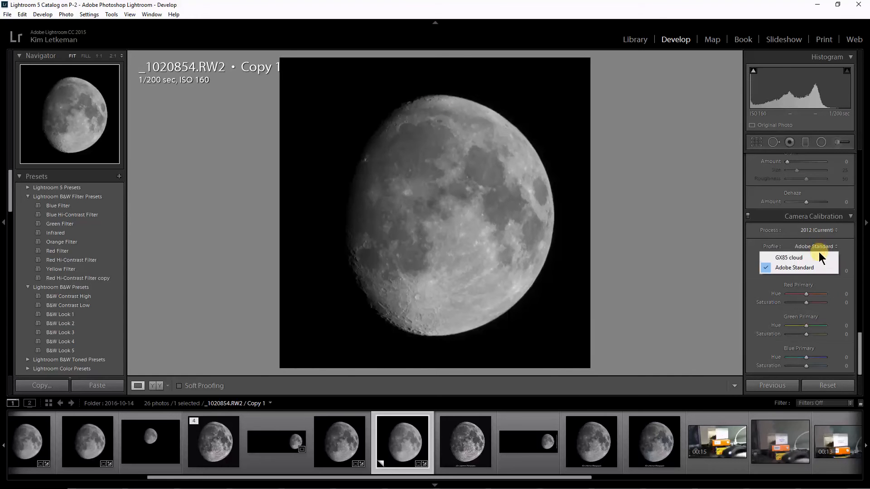
click(805, 257)
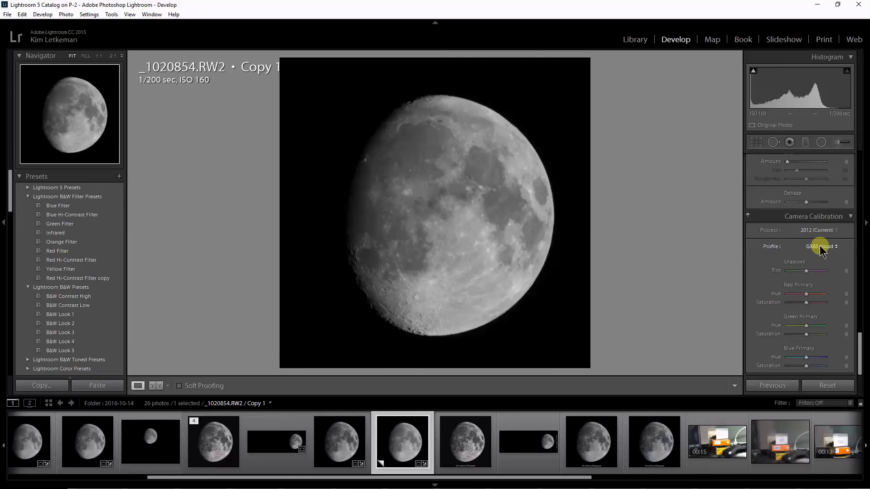
Step: Enable Remove Chromatic Aberration in the lens corrections and check the moon's upper edge at 1:1
scroll(856, 253, up, 3)
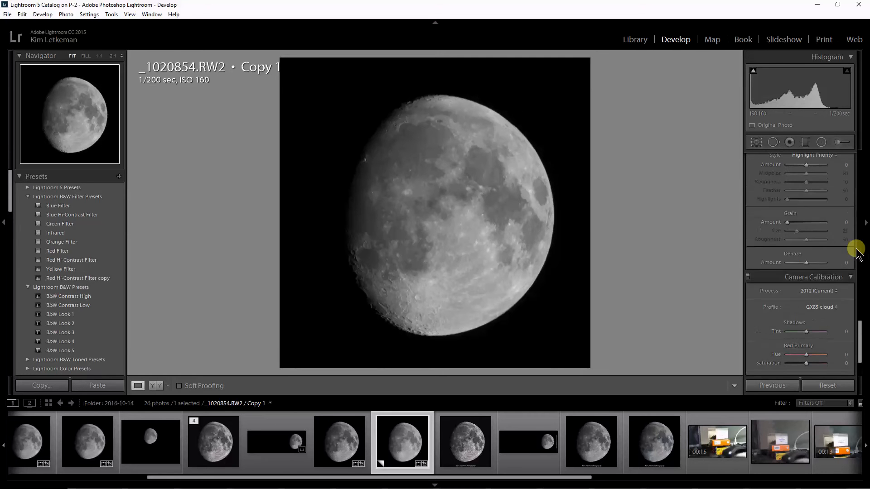
scroll(856, 253, up, 2)
scroll(856, 253, up, 4)
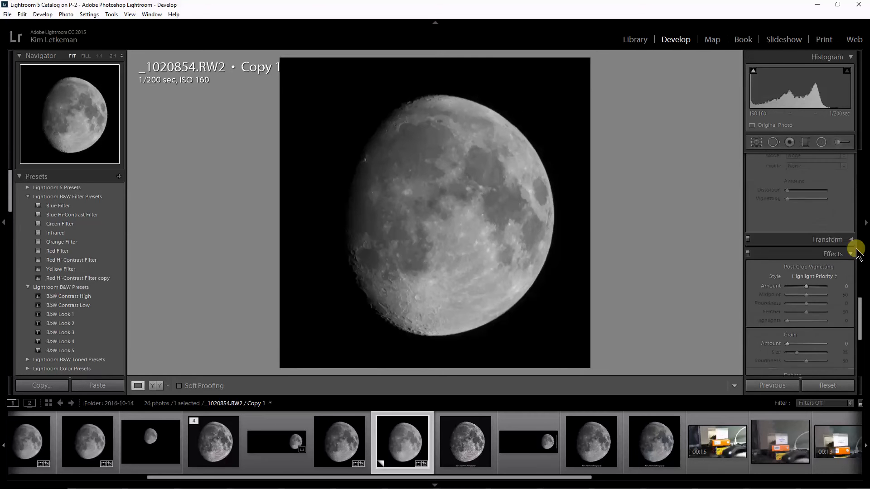
scroll(856, 253, up, 2)
click(811, 223)
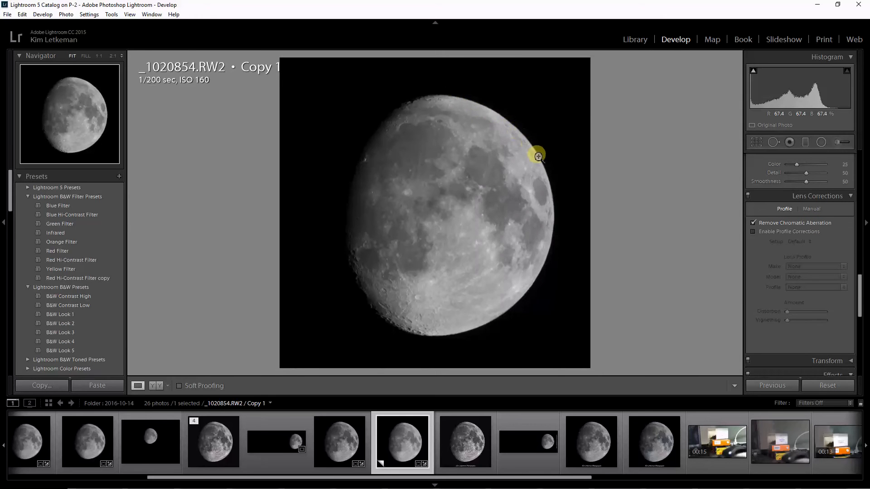
click(488, 111)
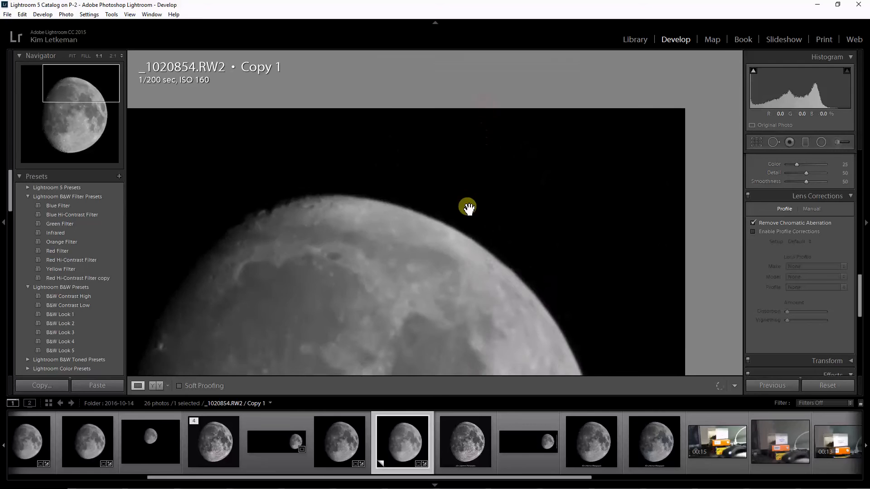
click(444, 234)
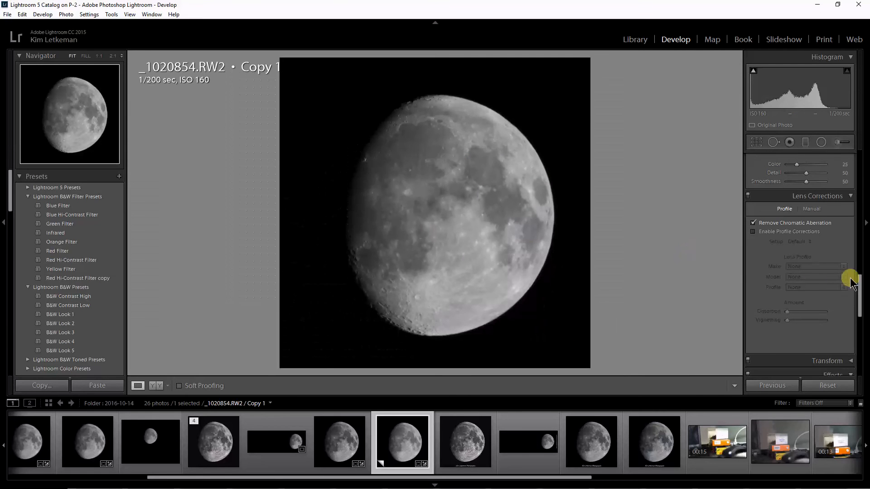
Step: Try sharpening Detail at 100 against a cratered area, and lower Detail to 0 and Radius to 0.8
scroll(861, 293, up, 1)
drag(861, 294, 860, 247)
scroll(861, 290, up, 1)
mouse_move(808, 235)
mouse_down()
mouse_move(795, 238)
mouse_move(800, 253)
mouse_move(816, 217)
mouse_up()
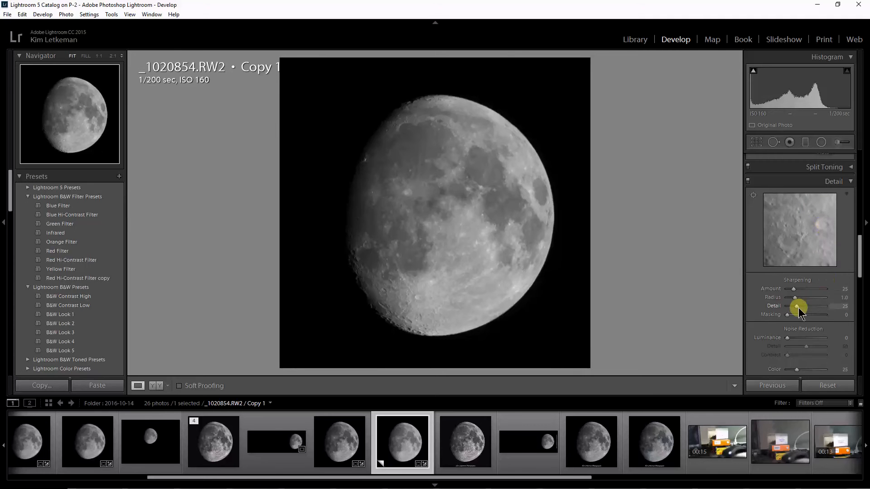
drag(798, 308, 823, 309)
drag(790, 237, 814, 233)
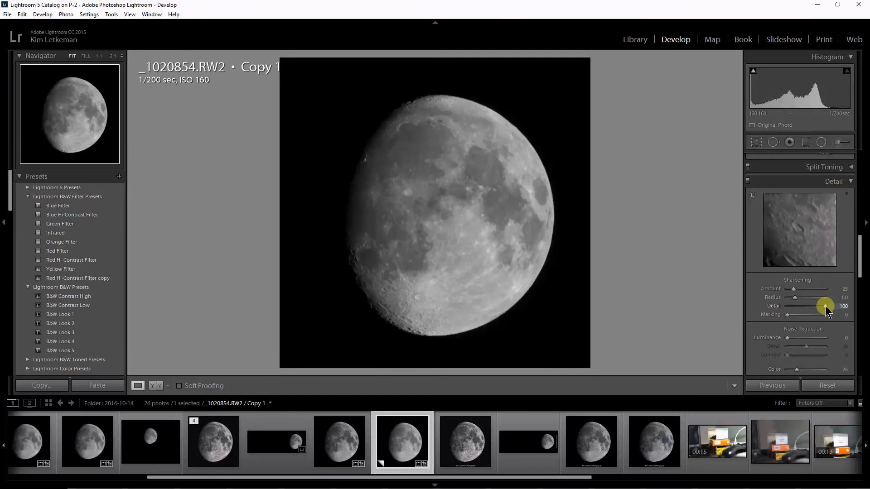
drag(823, 306, 794, 298)
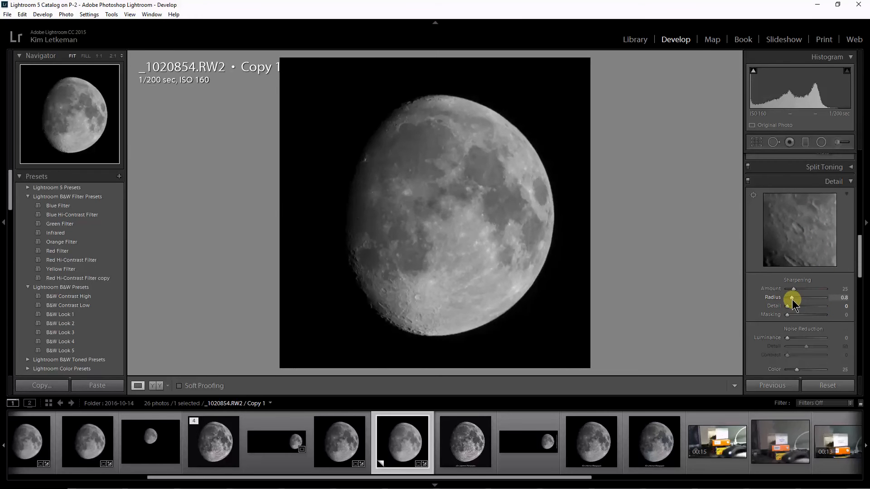
Step: Set the sharpening Amount to 102, Radius to 1.2, Detail to 7 and Masking to 40, checking craters in the detail preview
click(794, 289)
mouse_move(812, 228)
mouse_down()
mouse_move(794, 217)
mouse_move(817, 231)
mouse_move(803, 243)
mouse_up()
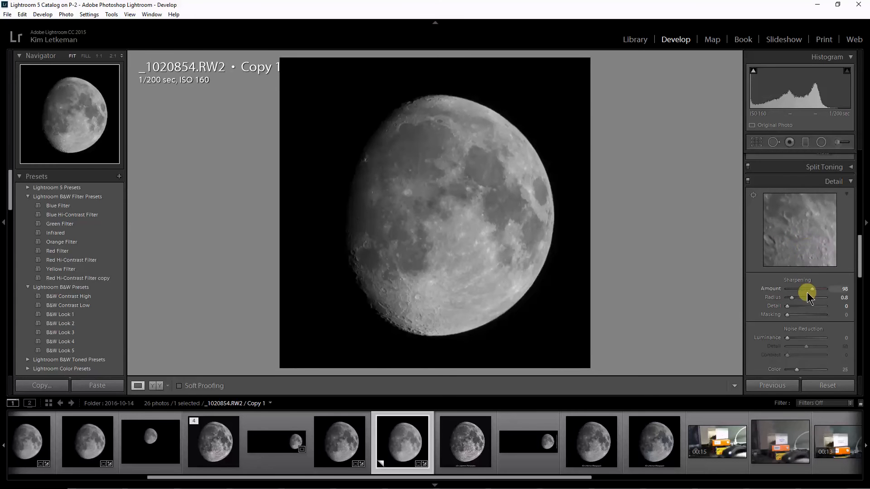
drag(787, 315, 802, 317)
mouse_move(799, 234)
mouse_down()
mouse_move(810, 236)
mouse_move(796, 213)
mouse_move(793, 222)
mouse_up()
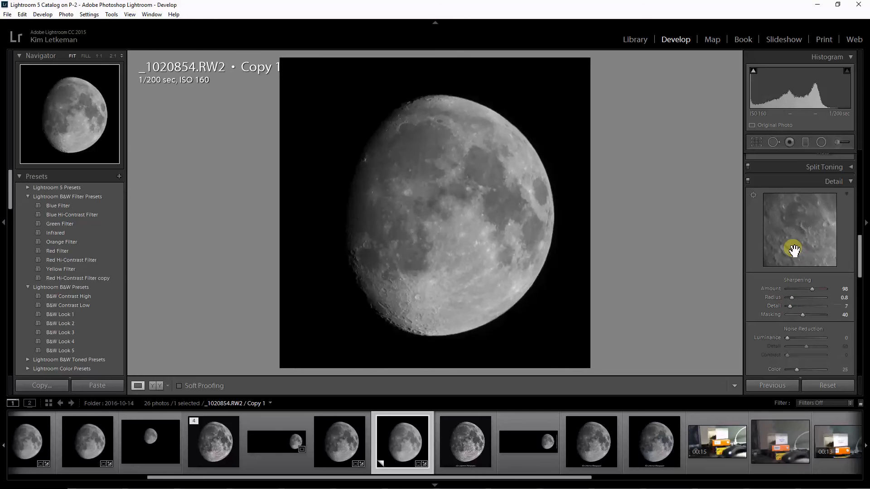
drag(798, 243, 808, 237)
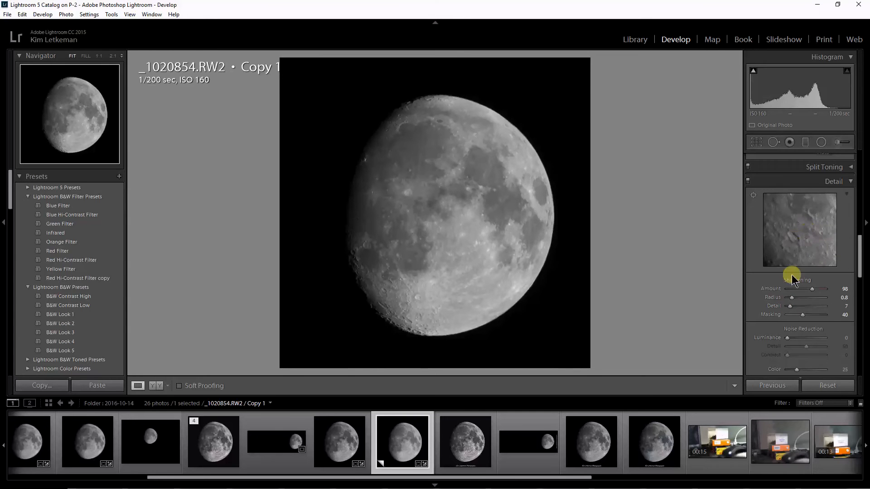
drag(790, 297, 800, 298)
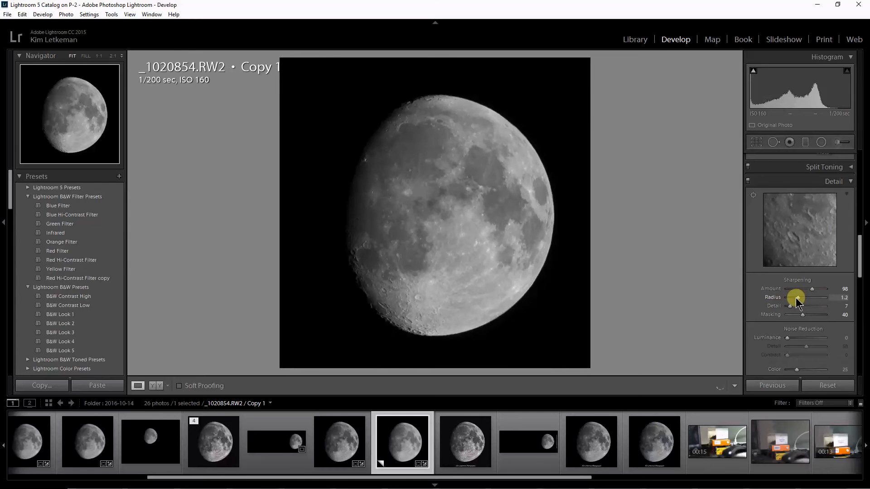
drag(812, 293, 812, 289)
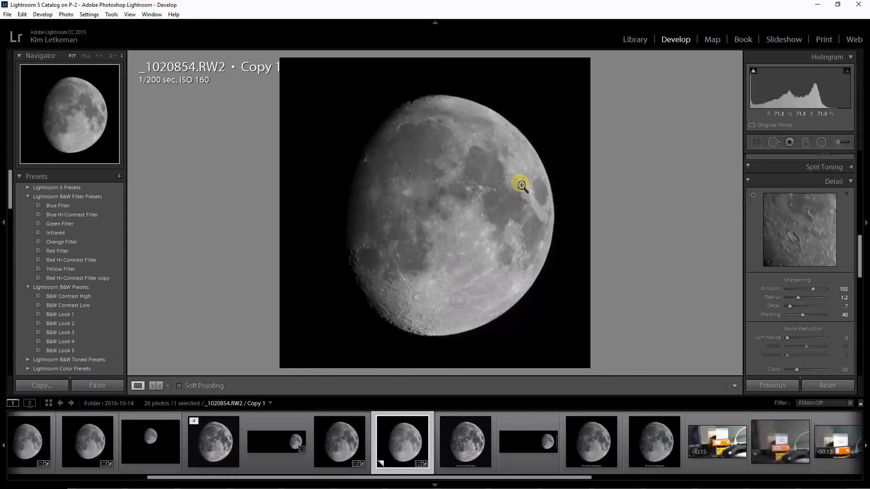
Step: Inspect the sharpened lunar surface at 1:1 from the upper edge to the lower craters, and return to the fitted view
click(420, 137)
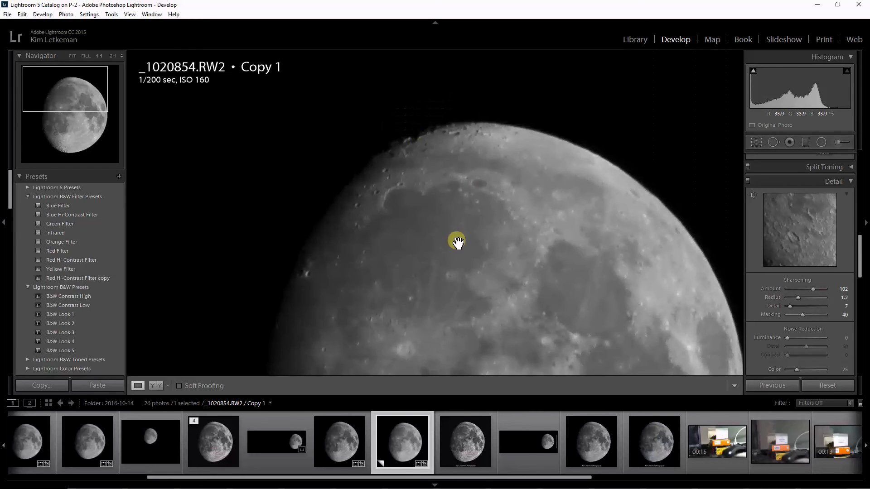
drag(417, 289, 445, 134)
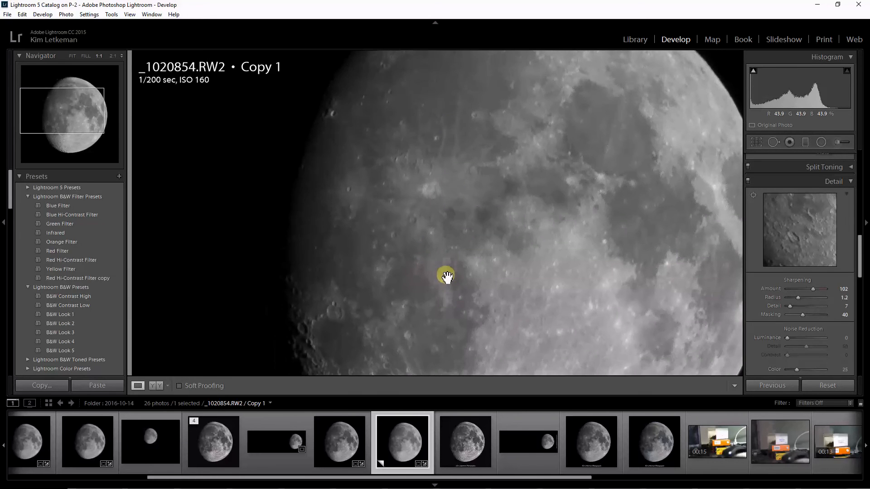
drag(446, 275, 432, 225)
drag(434, 304, 427, 225)
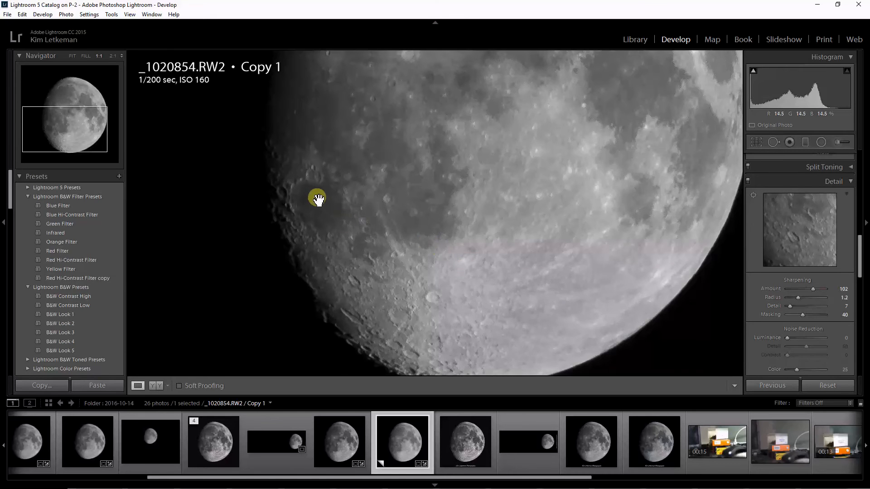
drag(314, 196, 347, 276)
drag(377, 184, 360, 229)
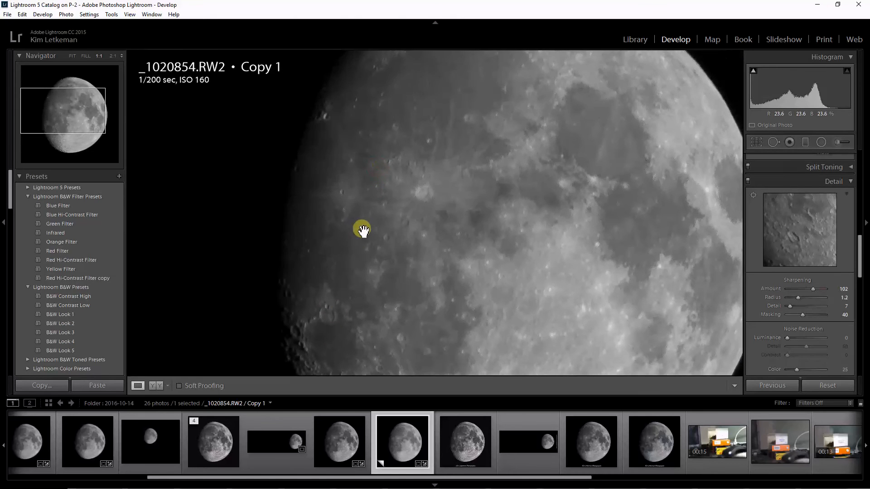
drag(491, 244, 388, 188)
click(469, 228)
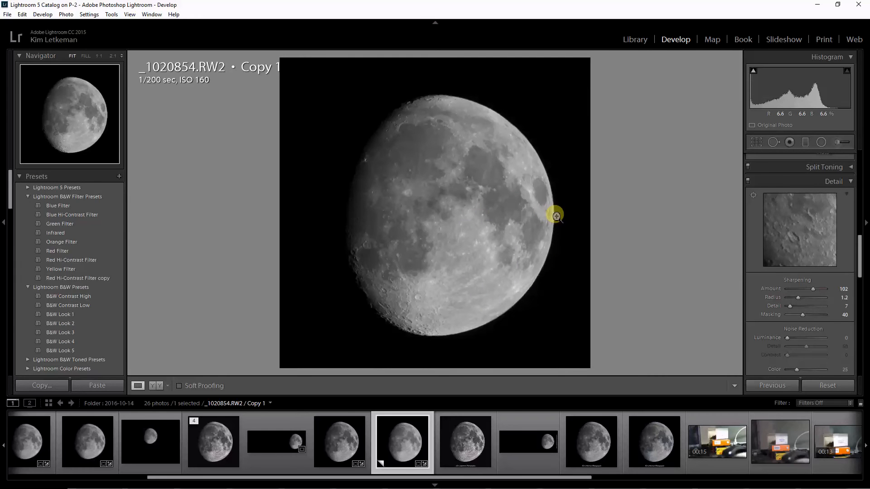
Step: Raise the moon photo's Clarity to +21
scroll(835, 308, up, 5)
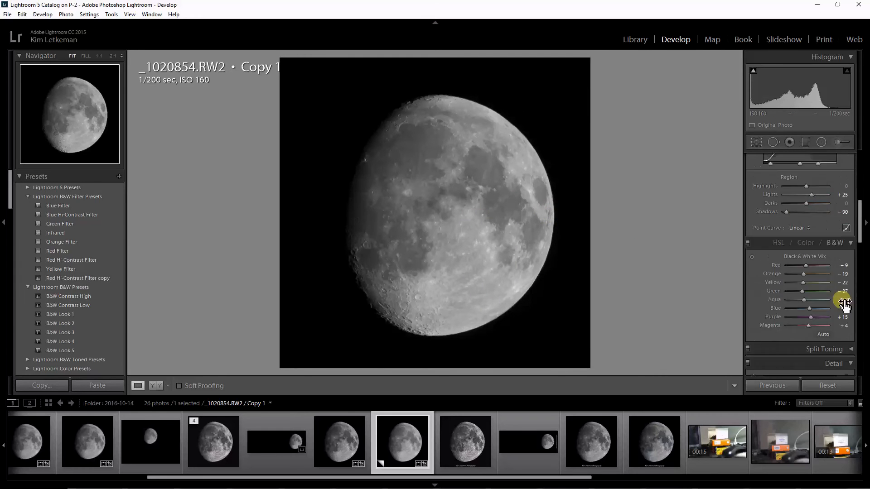
scroll(844, 304, up, 5)
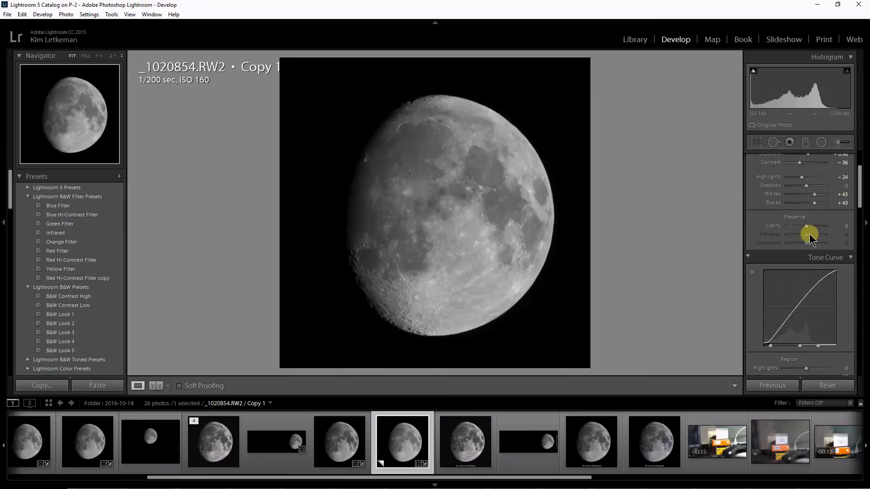
drag(806, 225, 811, 224)
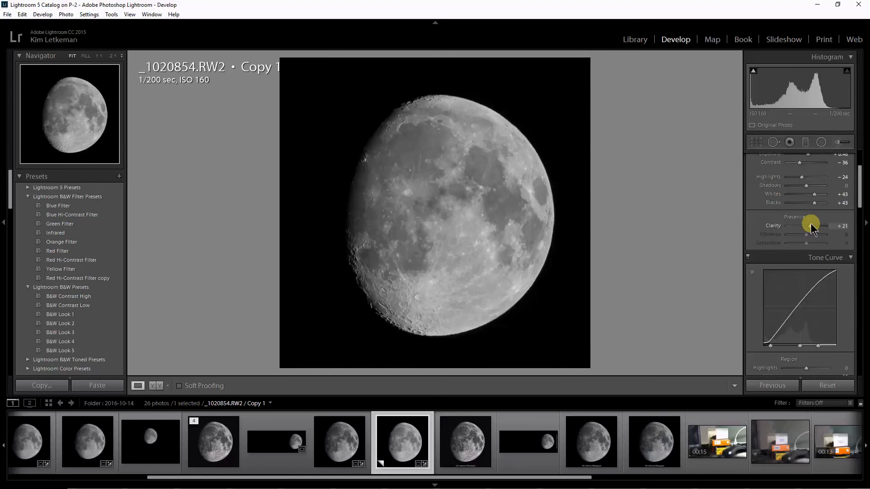
Step: Try lowering the tone curve's Darks to −24 from a dark lunar area and resetting Clarity to 0, and undo both changes
click(751, 273)
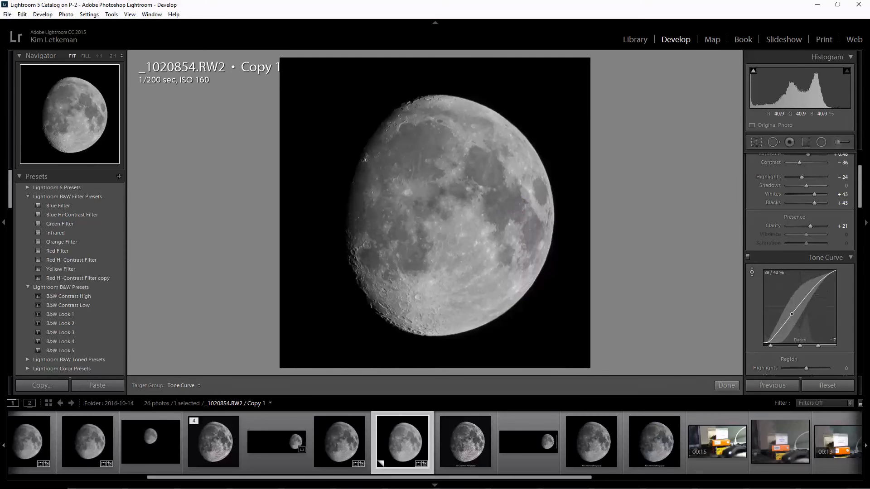
drag(501, 202, 501, 213)
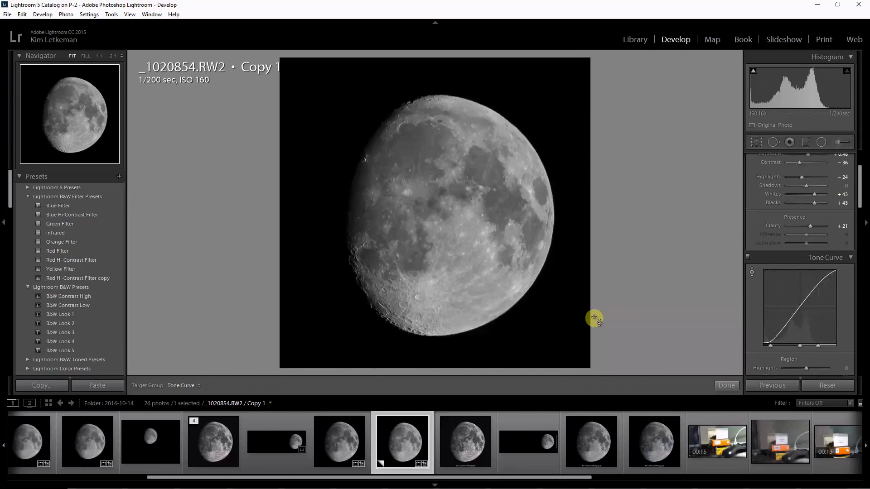
double_click(811, 226)
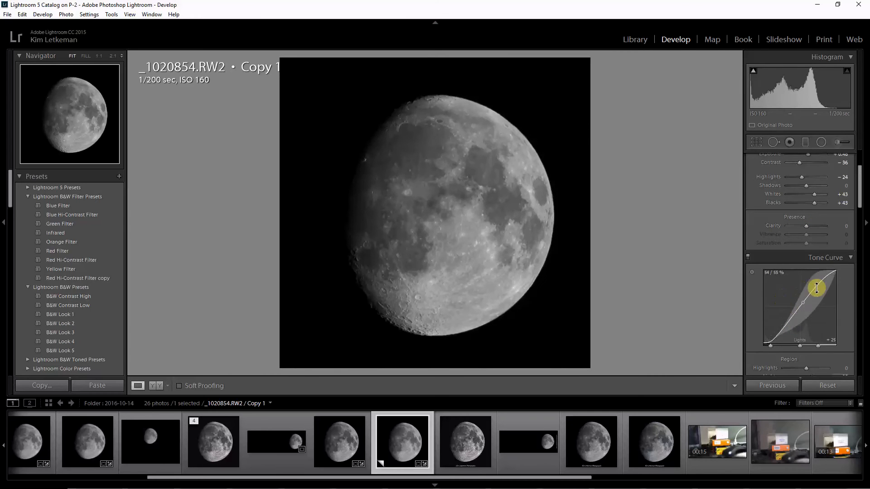
key(ctrl+z)
key(ctrl+z)
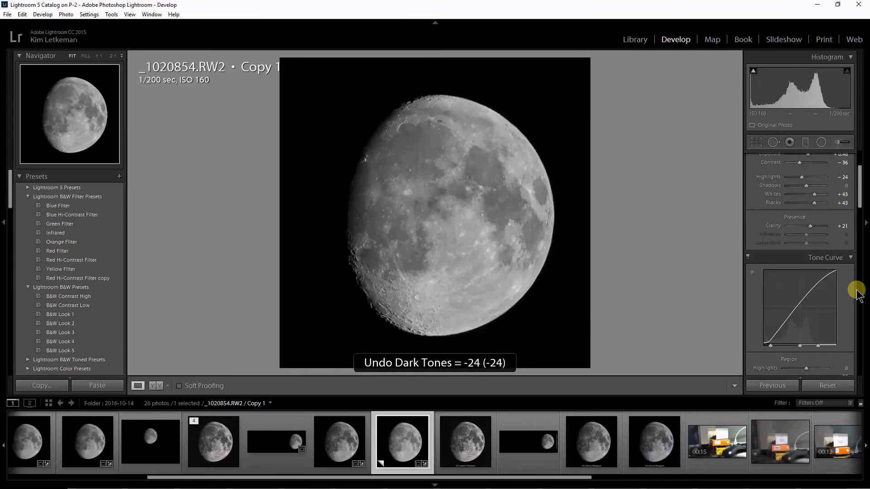
Step: Undo the Clarity increase and open the moon photo for editing in a maximized Adobe Photoshop CC 2015.5
key(ctrl+z)
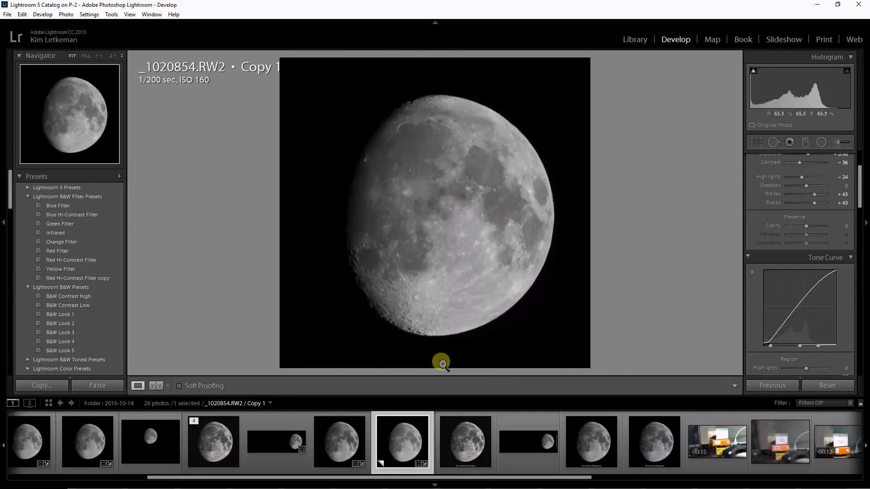
right_click(401, 442)
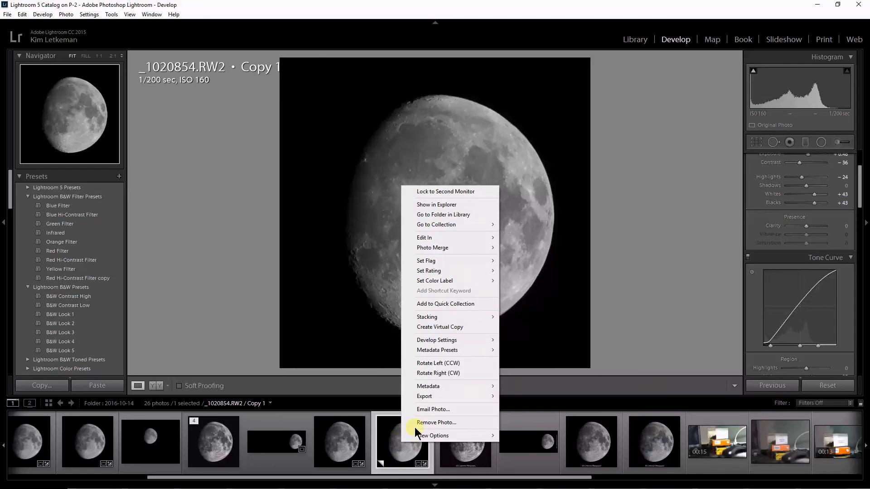
mouse_move(427, 241)
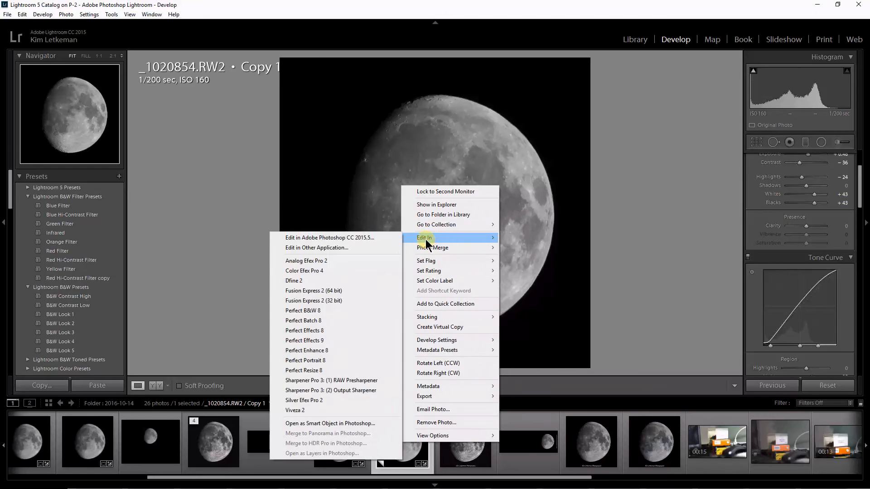
click(376, 236)
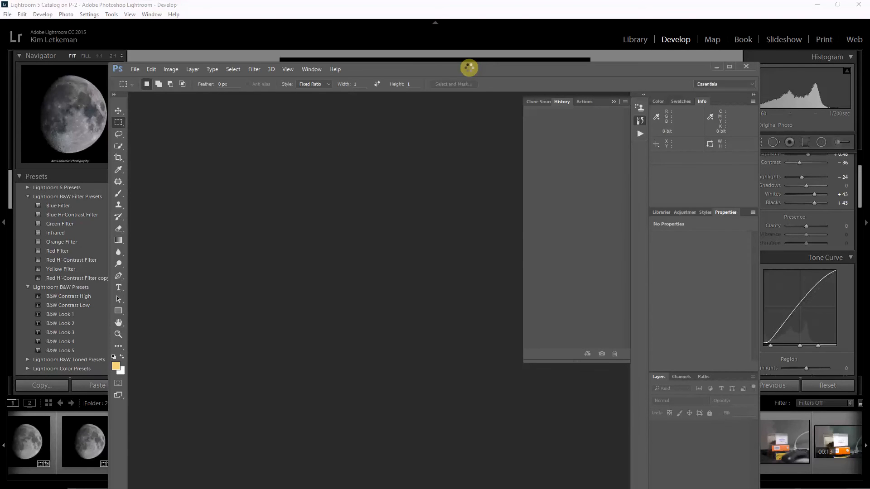
double_click(469, 67)
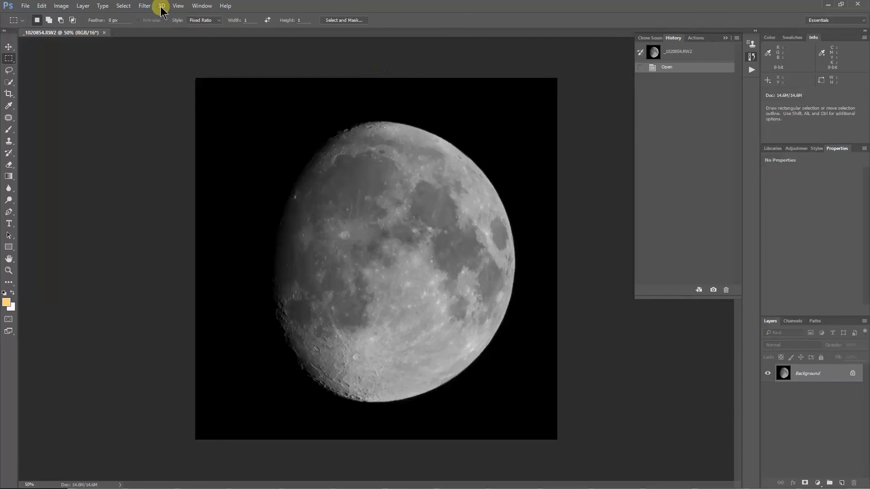
Step: Run the Topaz Adjust 5 filter from Topaz Labs on the moon photo and expand its Global Adjustments
click(145, 6)
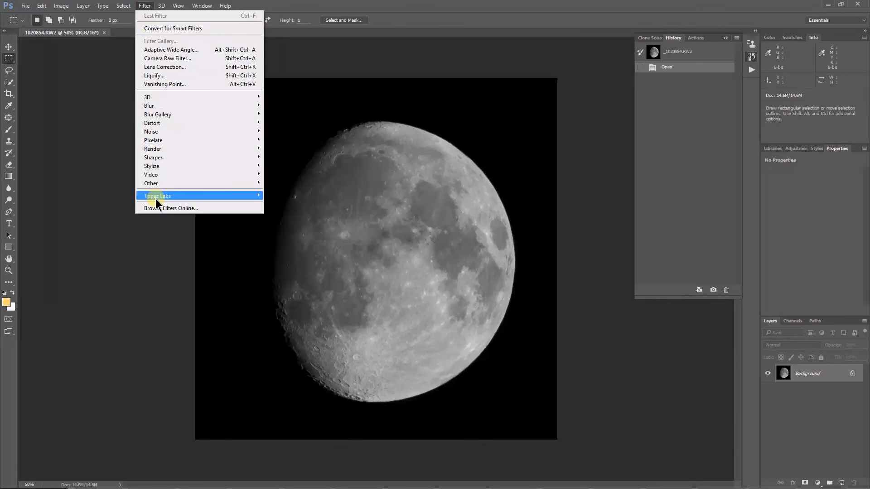
mouse_move(156, 197)
click(109, 196)
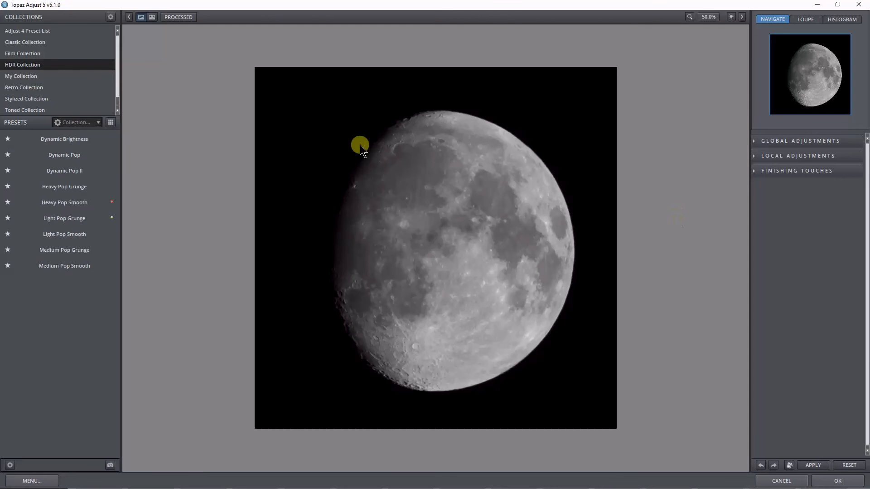
mouse_move(66, 154)
click(755, 141)
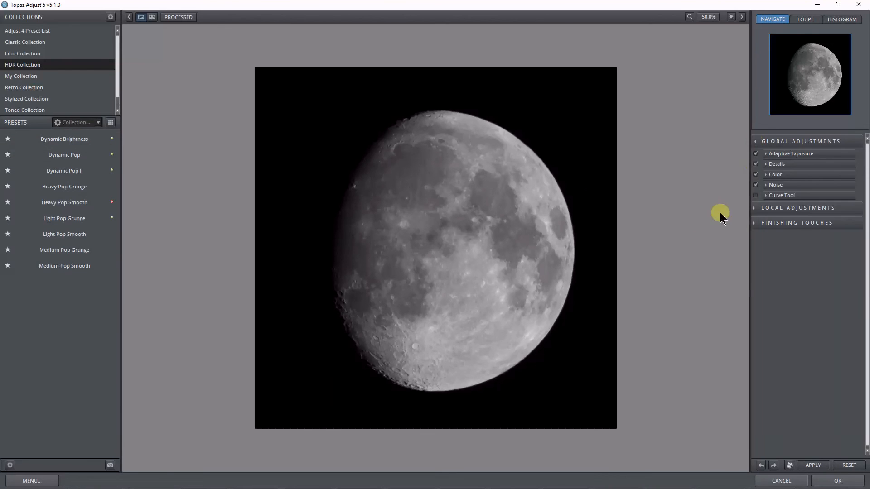
Step: Preview the Dynamic Brightness and Dynamic Pop presets of the HDR Collection and apply Dynamic Pop
mouse_move(38, 140)
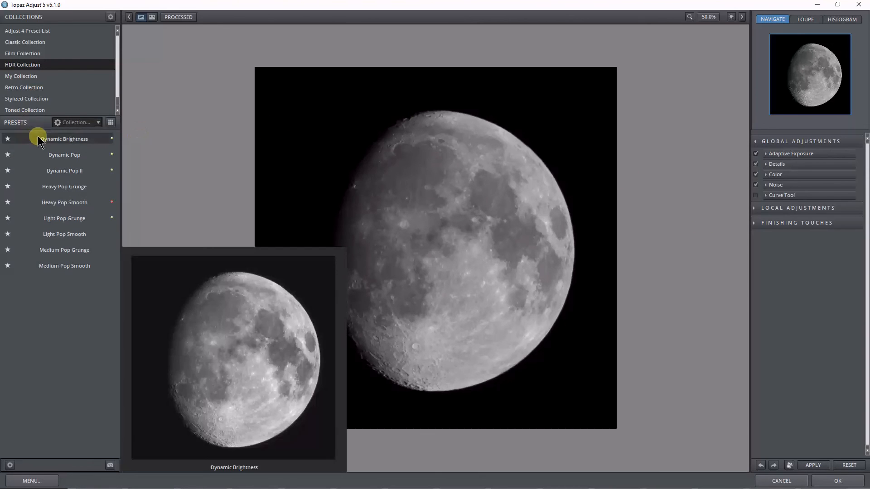
click(71, 143)
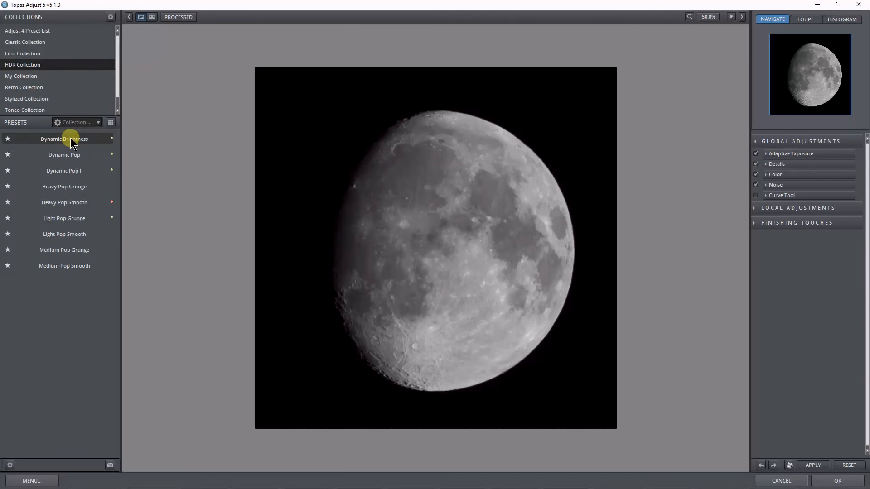
mouse_move(71, 144)
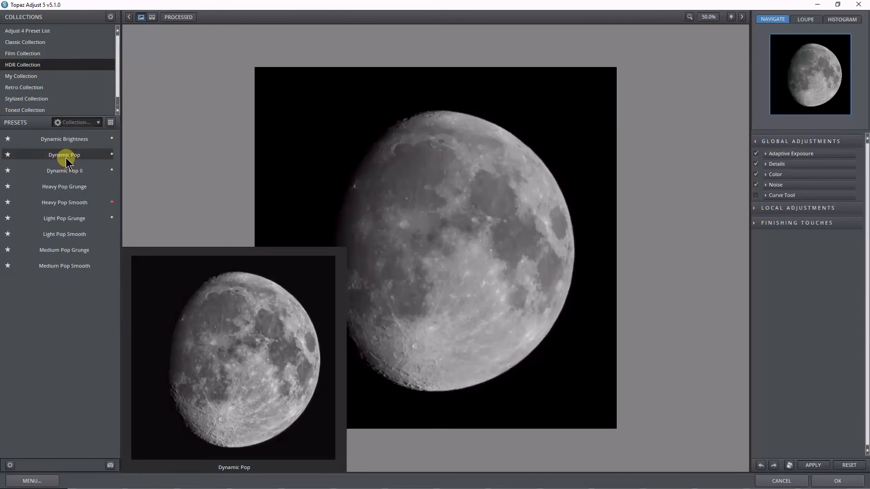
click(66, 158)
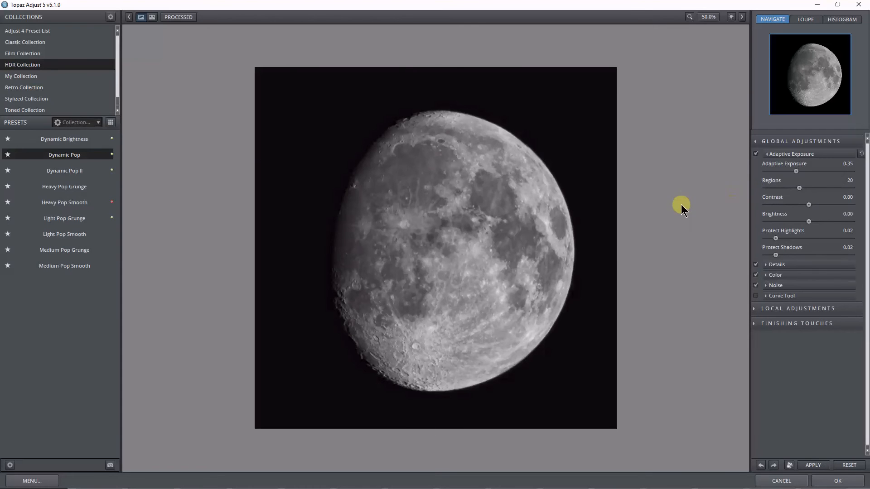
Step: Set the Adaptive Exposure Contrast to 0.24, Protect Highlights to 0.03 and Protect Shadows to 0.02
drag(809, 205, 816, 204)
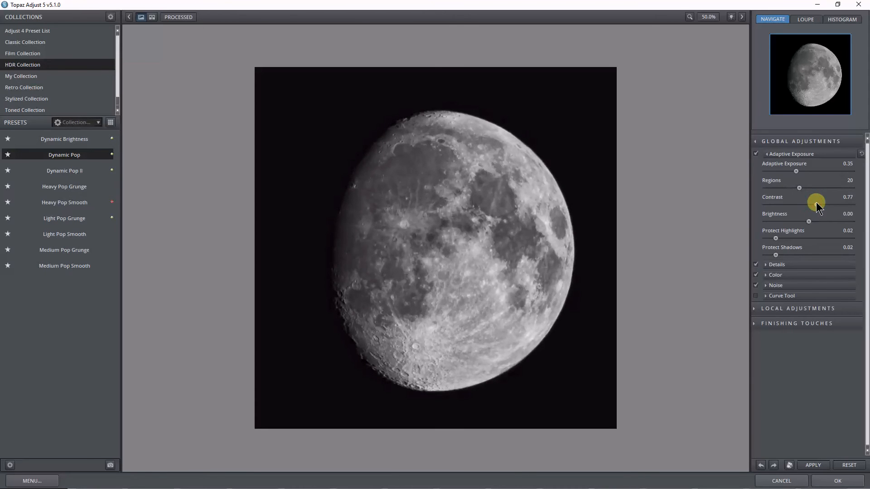
drag(817, 203, 811, 202)
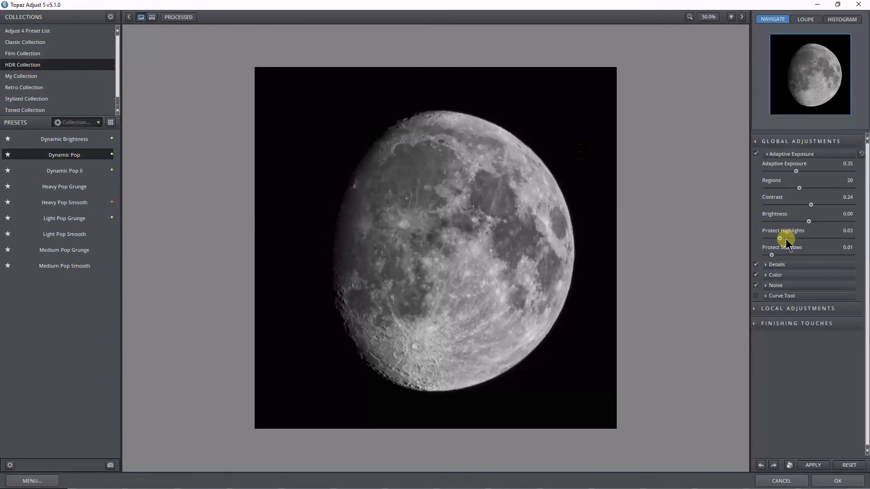
drag(771, 256, 777, 256)
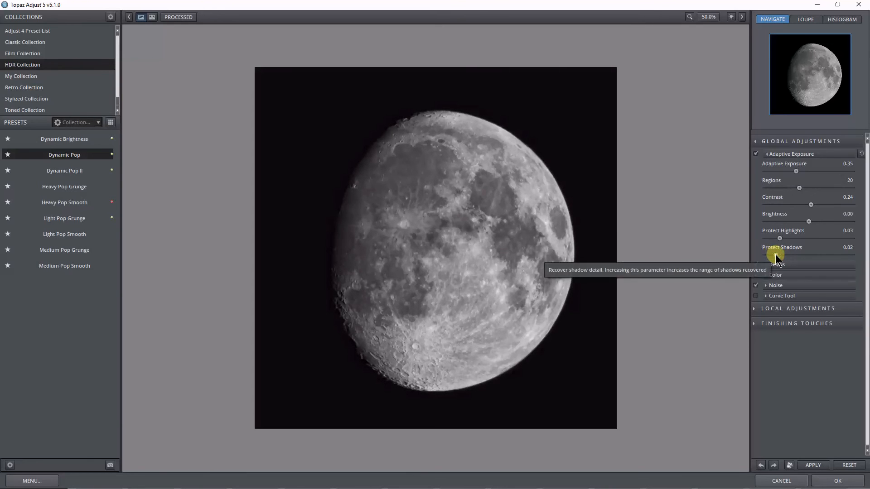
click(776, 254)
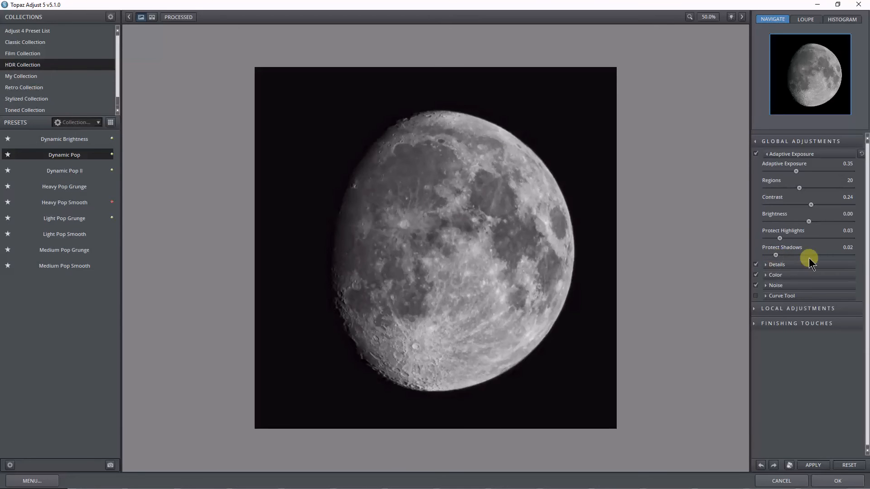
Step: Set the Details Strength to 1.07, Detail Boost to 1.11 and Sharpen to 1.44, leaving Process Details Independently off after trying it
click(765, 265)
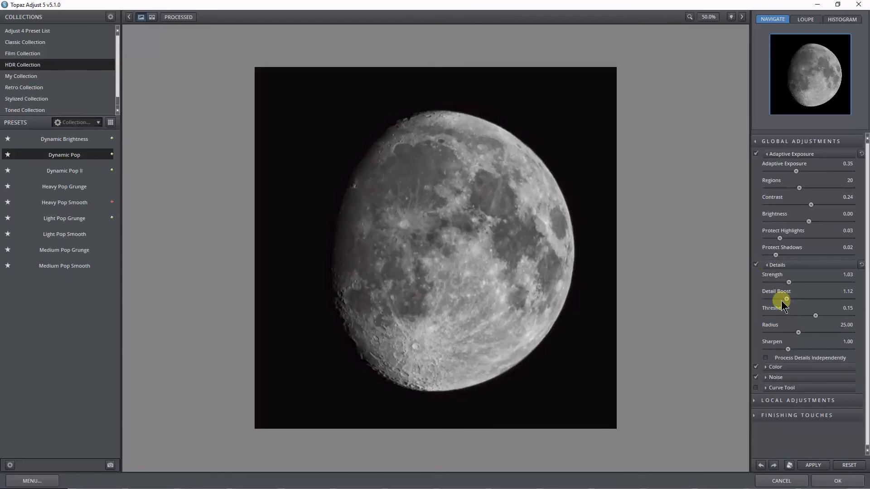
drag(788, 299, 793, 299)
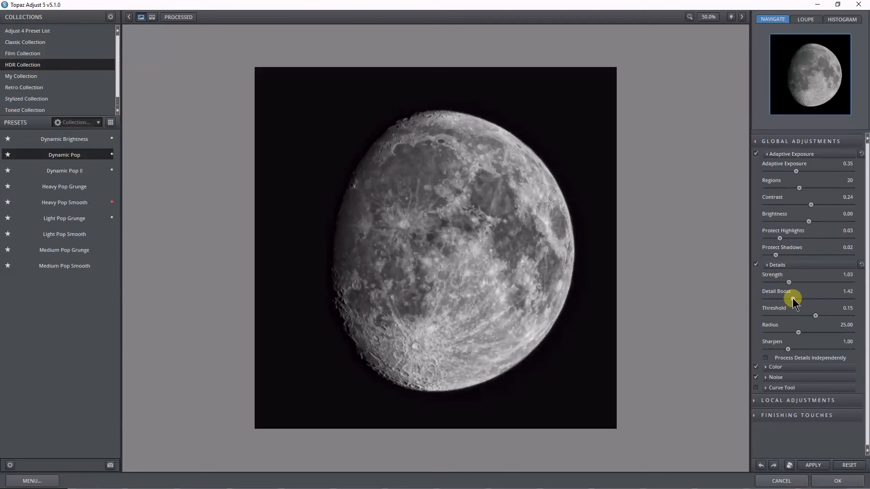
mouse_move(792, 299)
mouse_down()
mouse_move(779, 299)
mouse_move(827, 304)
mouse_move(787, 297)
mouse_up()
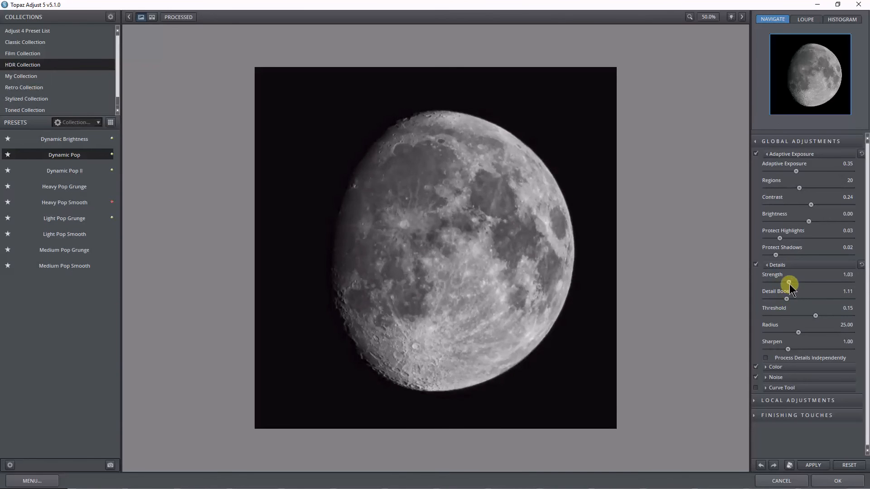
drag(788, 282, 789, 283)
drag(789, 349, 797, 349)
click(766, 357)
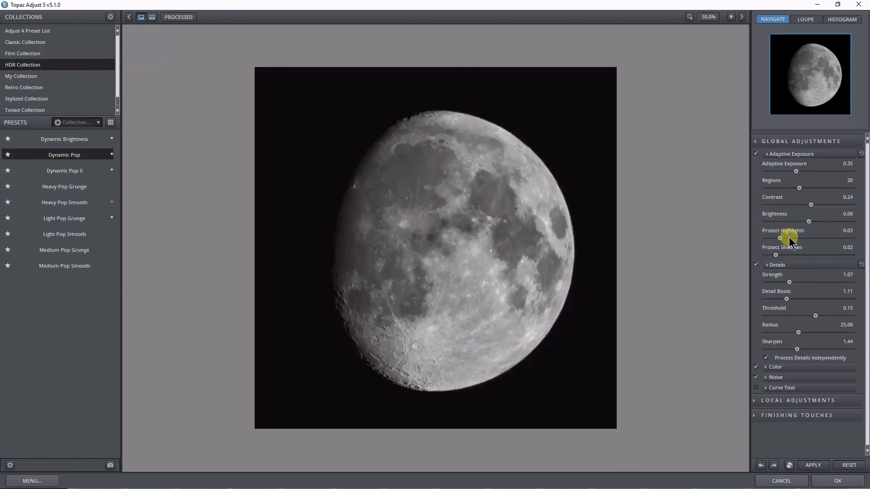
click(765, 358)
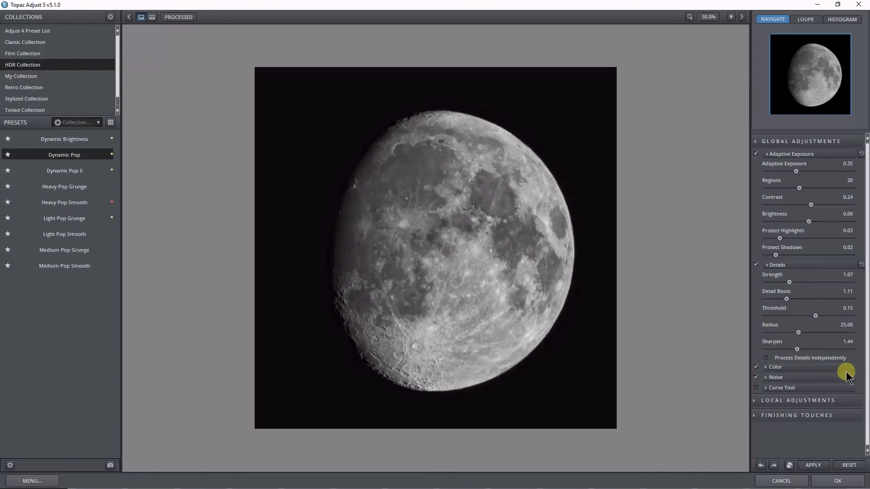
Step: Turn off the Color and Noise adjustments after viewing their settings, and check the Curve Tool
click(765, 368)
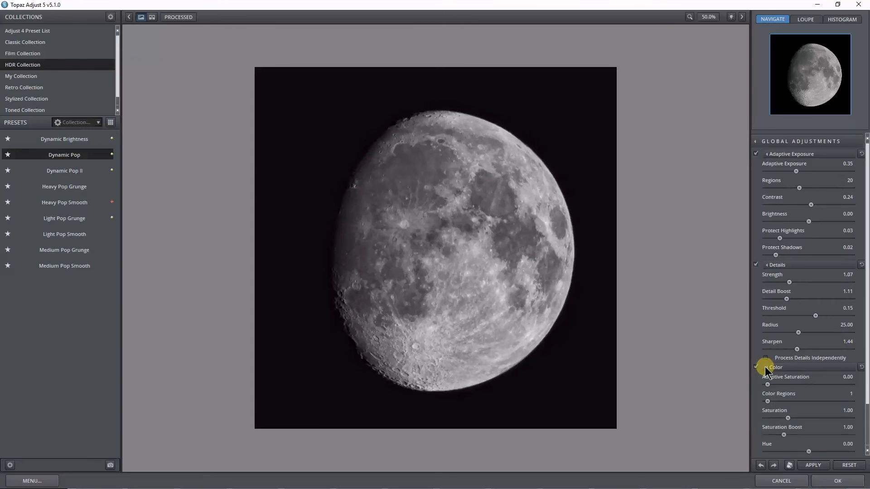
click(764, 367)
click(756, 367)
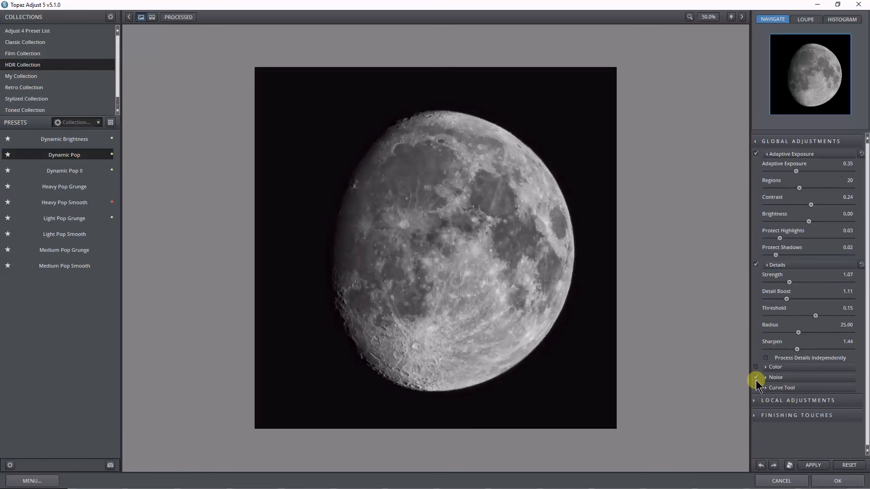
click(765, 379)
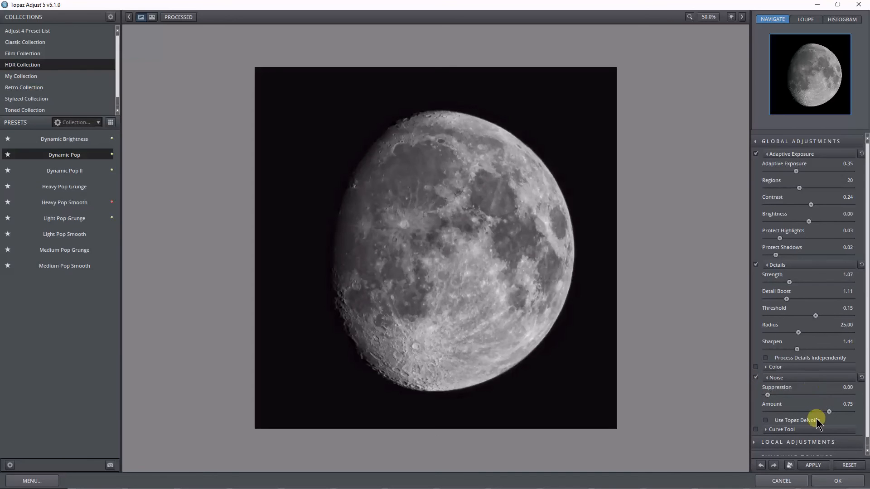
click(756, 378)
click(768, 379)
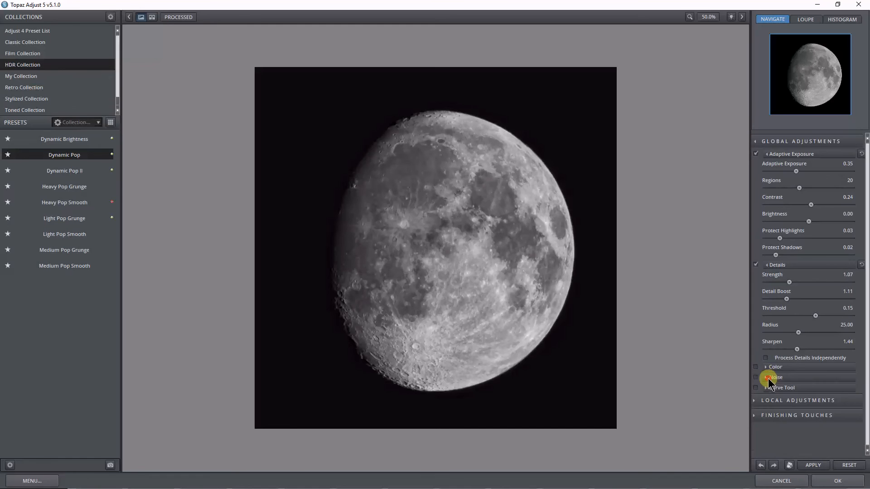
click(765, 388)
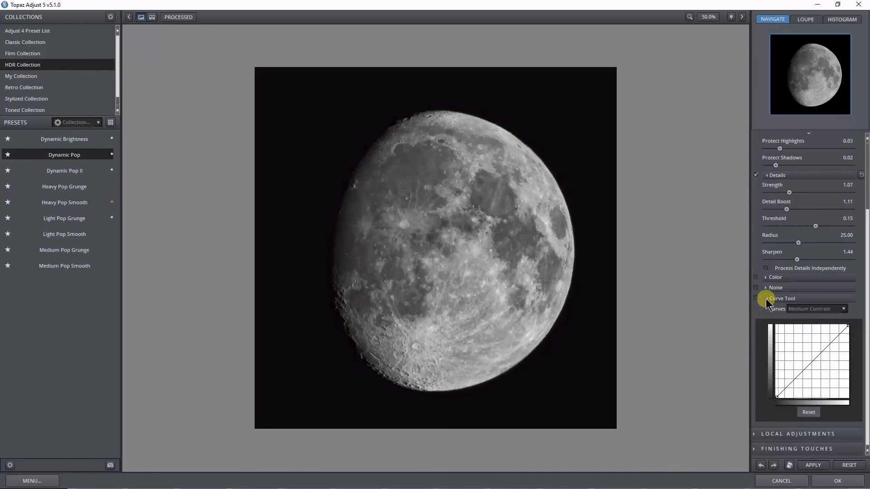
click(765, 298)
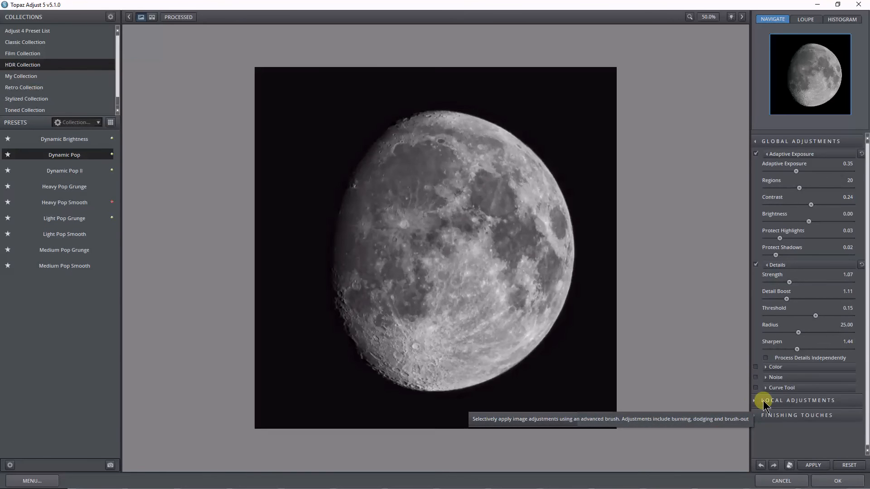
Step: Blend the effect with the original photo by setting the finishing touches' Overall Transparency to 0.33, comparing stronger and weaker blends
click(755, 417)
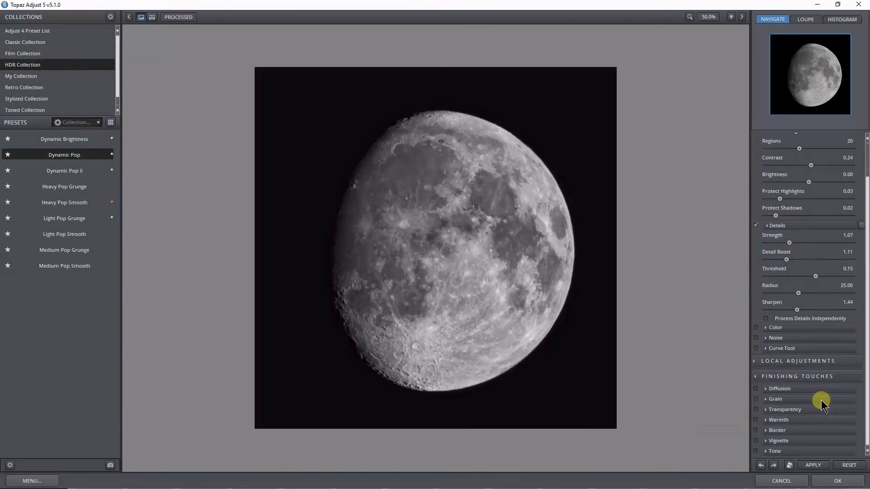
click(767, 412)
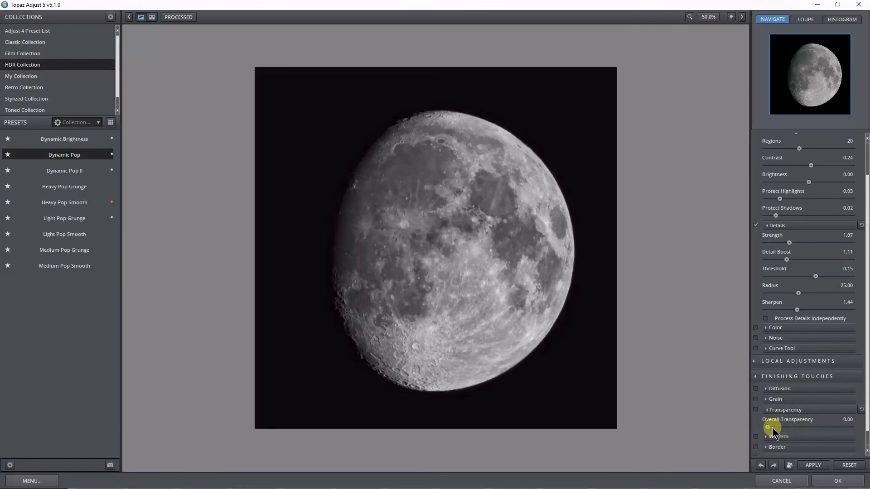
drag(812, 427, 836, 429)
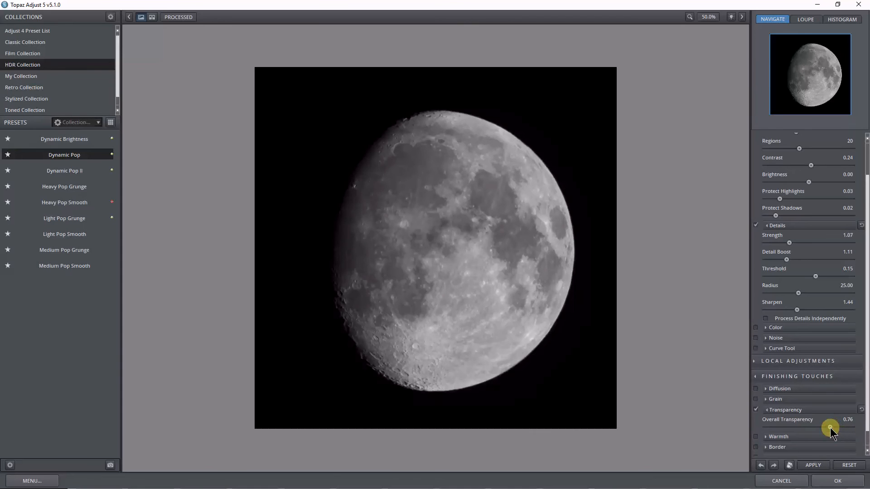
drag(831, 428, 822, 426)
drag(800, 425, 772, 426)
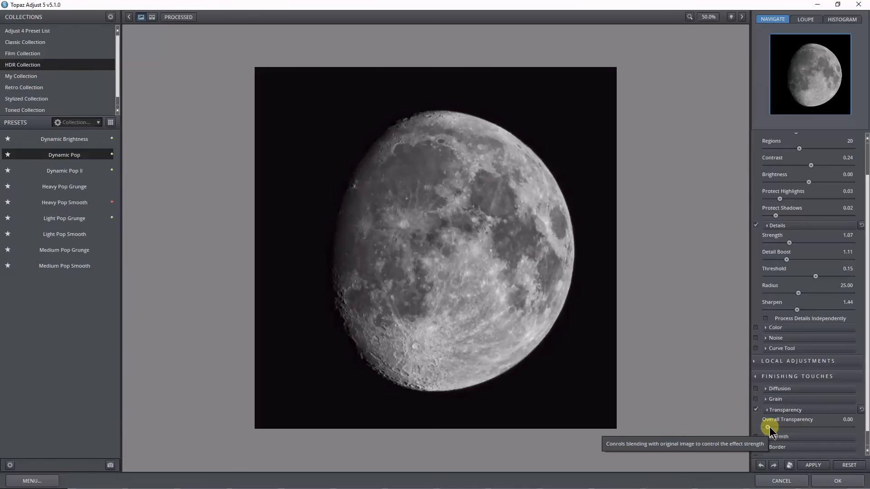
drag(769, 427, 807, 427)
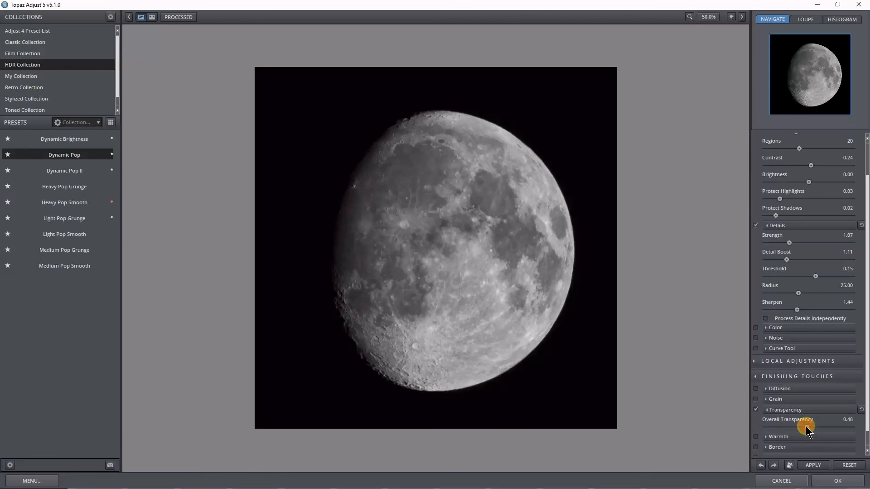
drag(806, 426, 803, 426)
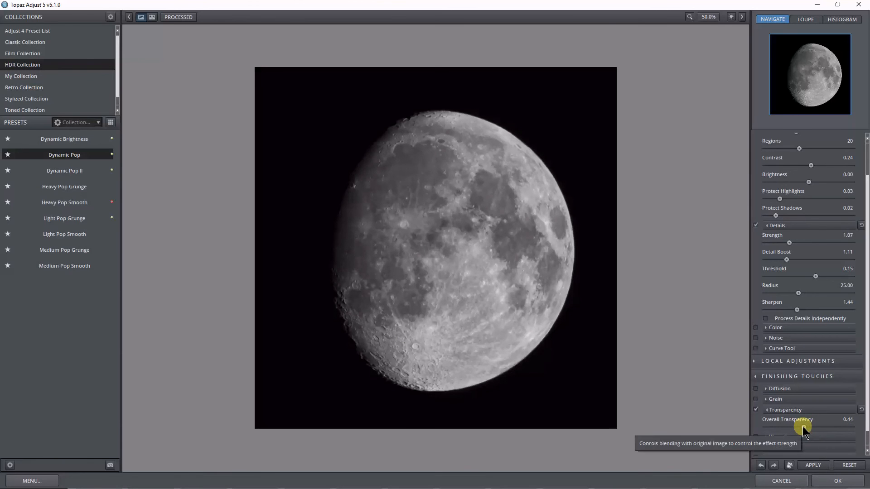
click(803, 427)
click(800, 427)
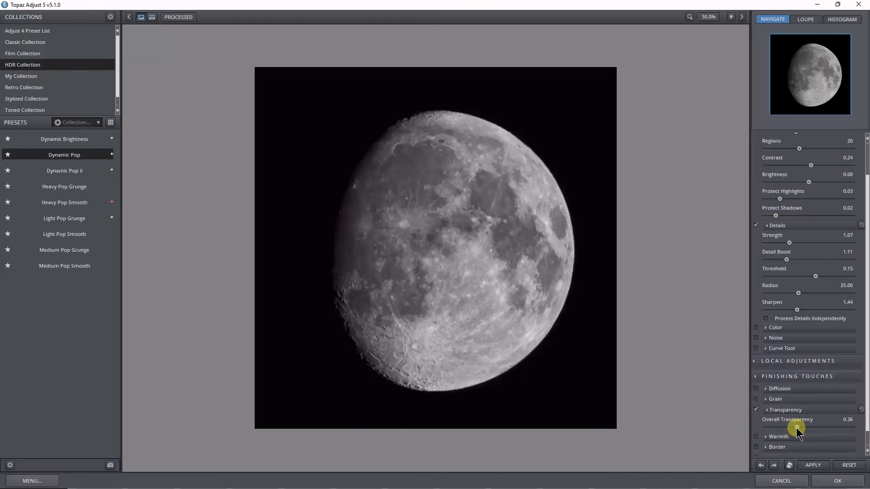
drag(796, 428, 795, 426)
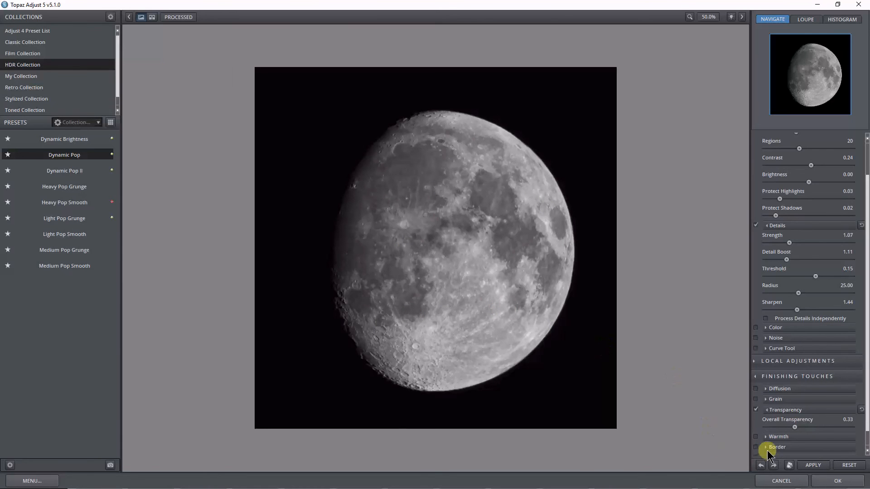
Step: Try the Warmth finishing touch at 0.64 and -0.90 and switch it back off
click(769, 411)
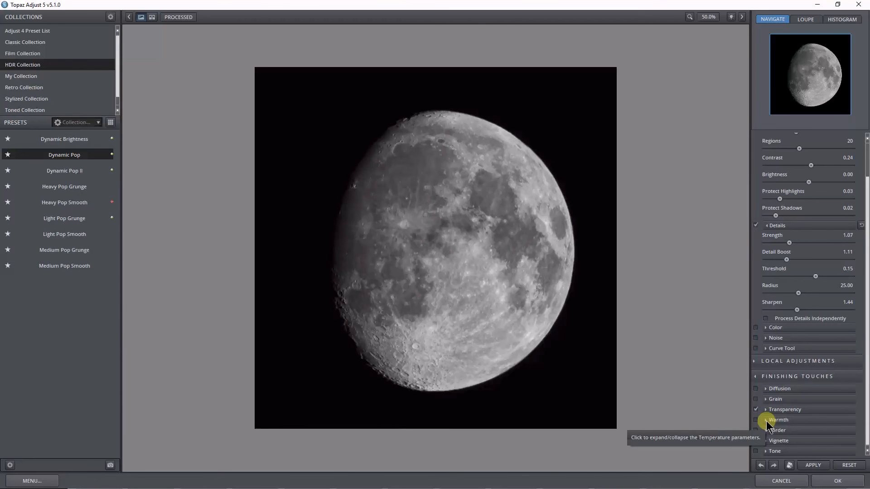
click(766, 420)
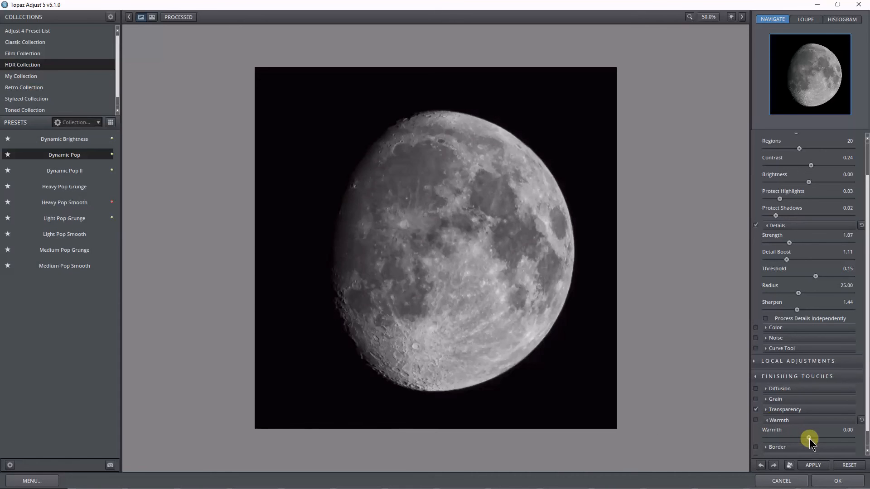
drag(810, 438, 835, 438)
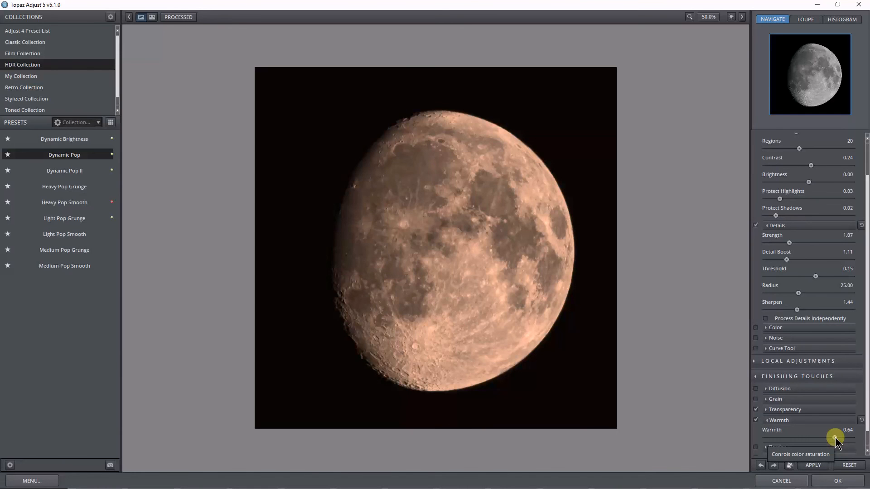
drag(835, 437, 804, 437)
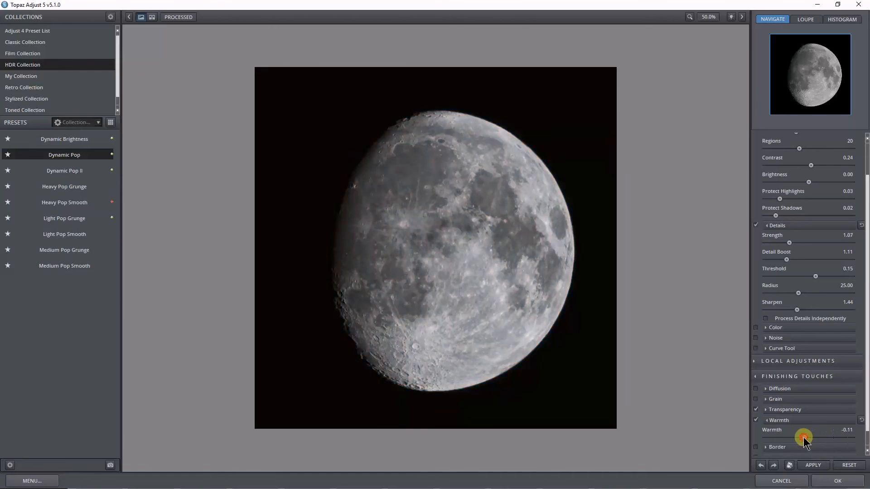
click(771, 439)
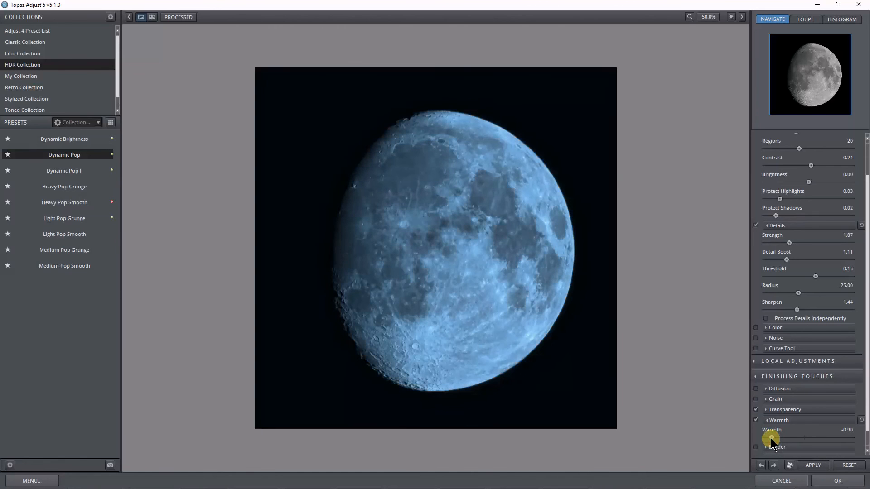
click(756, 420)
scroll(861, 423, down, 1)
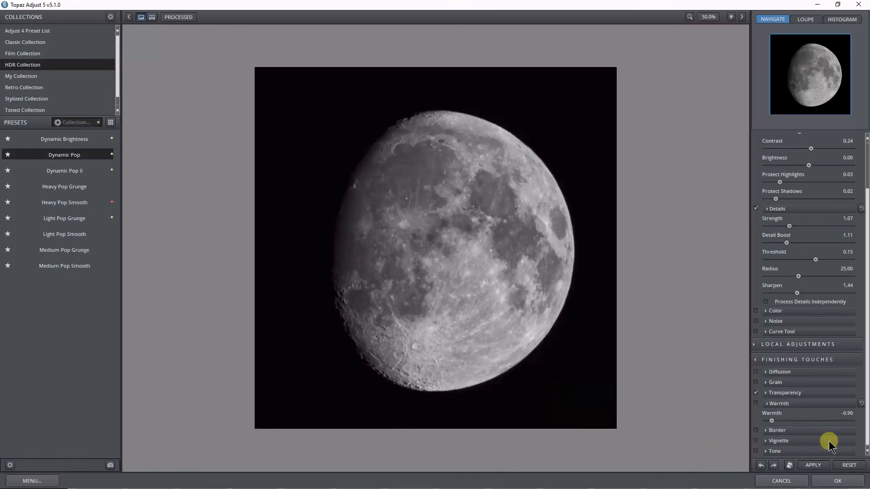
Step: Try the Tone finishing touch with the Color 2 Region swatch set to RGB 66, 66, 66
click(772, 451)
scroll(828, 425, down, 3)
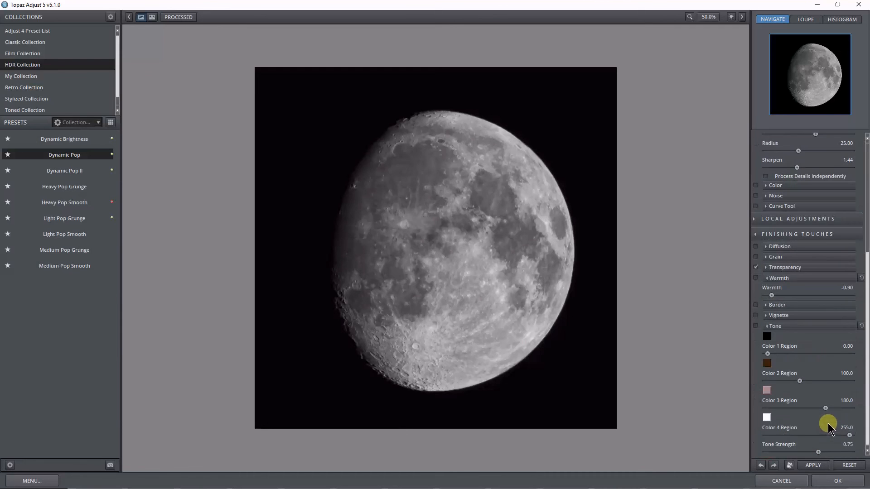
click(769, 364)
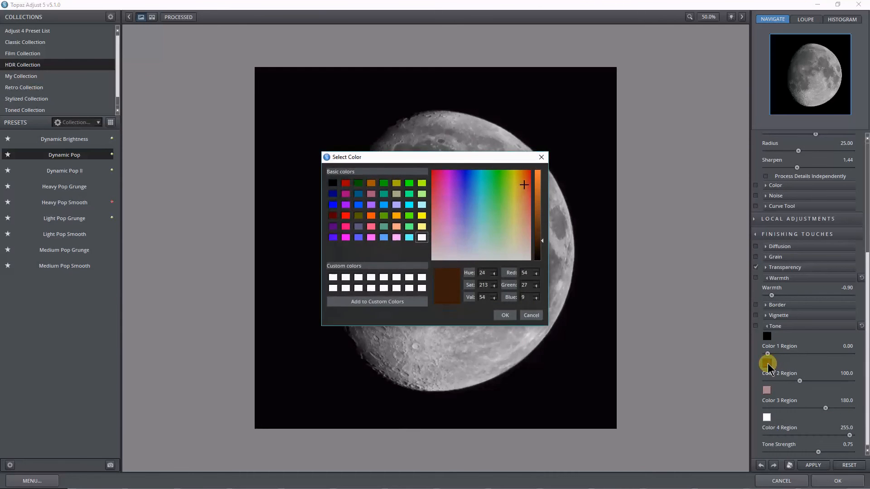
double_click(535, 274)
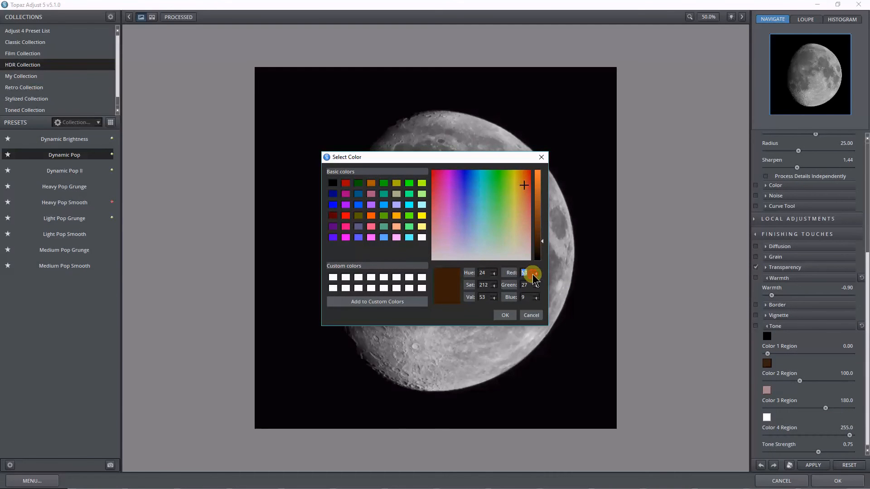
text(66)
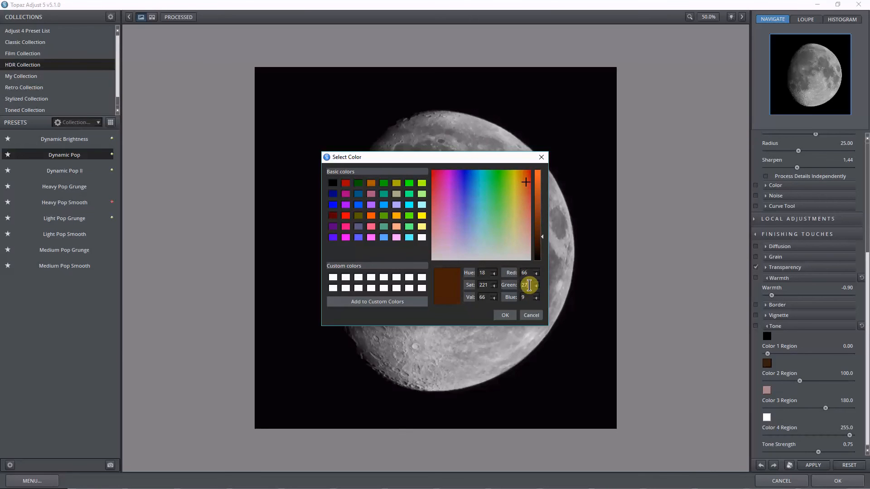
double_click(530, 285)
text(66)
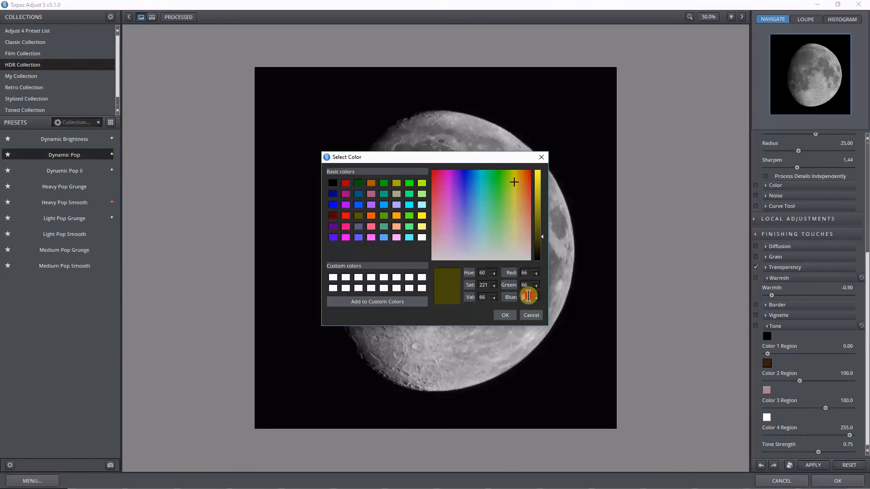
double_click(529, 297)
text(66)
click(505, 316)
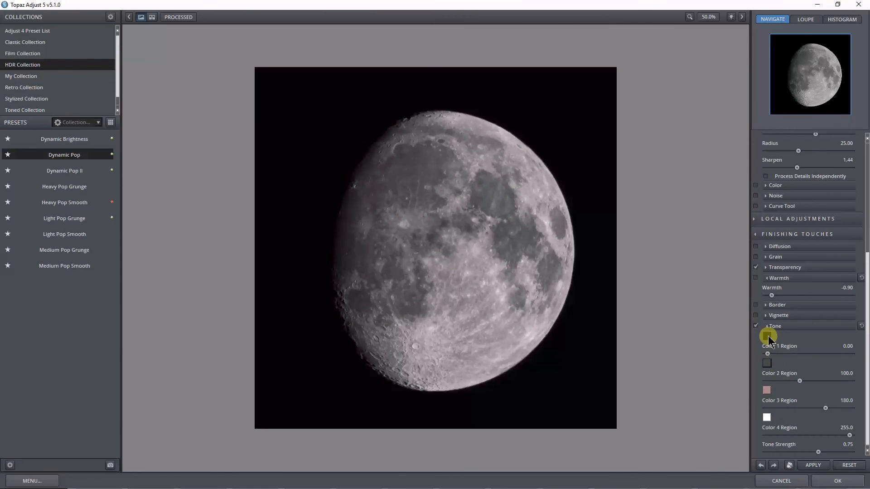
Step: Check the Tone effect's Color 3 Region swatch and switch the Tone finishing touch off
click(766, 389)
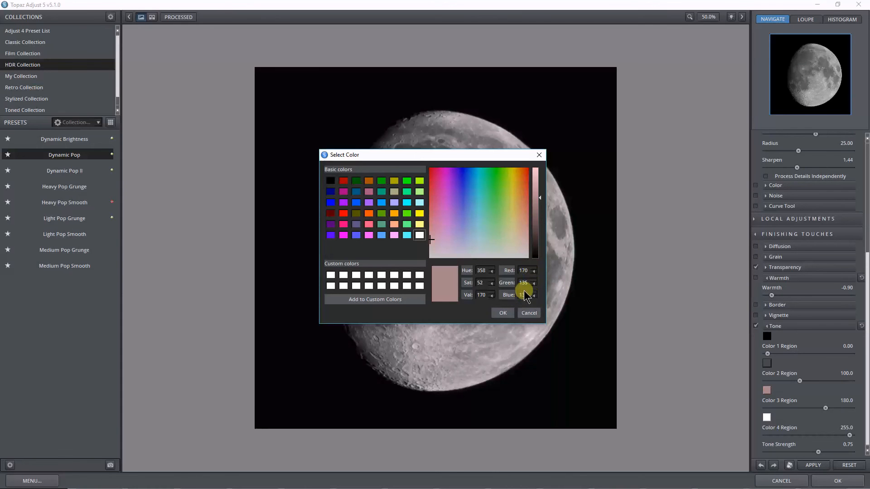
click(503, 313)
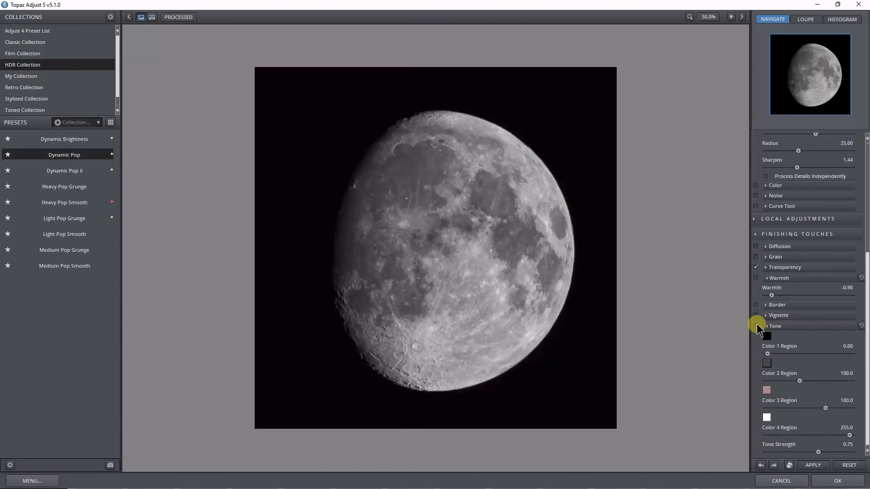
click(756, 326)
drag(800, 381, 768, 354)
drag(837, 409, 845, 439)
click(767, 326)
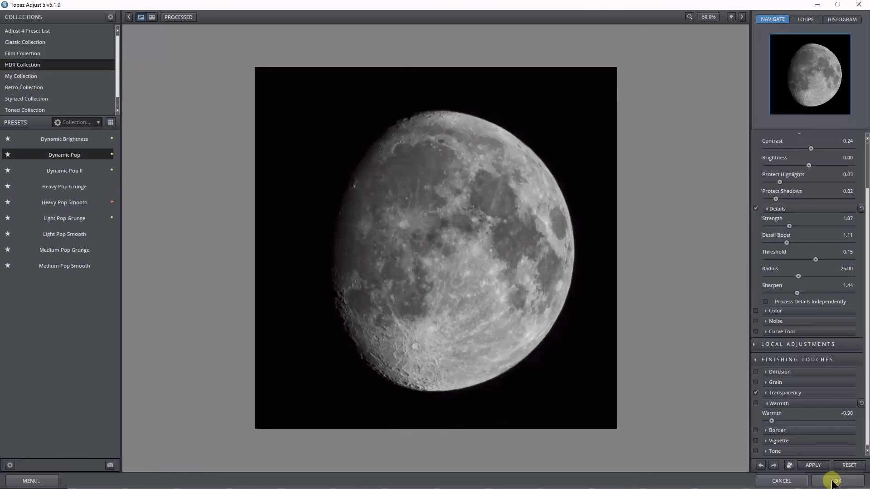
Step: Apply the Topaz Adjust 5 effect to the moon photo, and save it in Photoshop before closing back to Lightroom
click(813, 466)
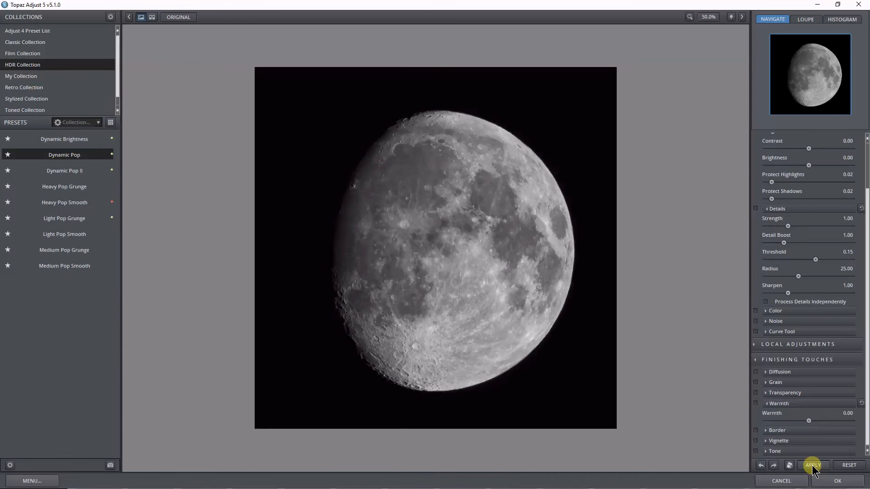
click(838, 481)
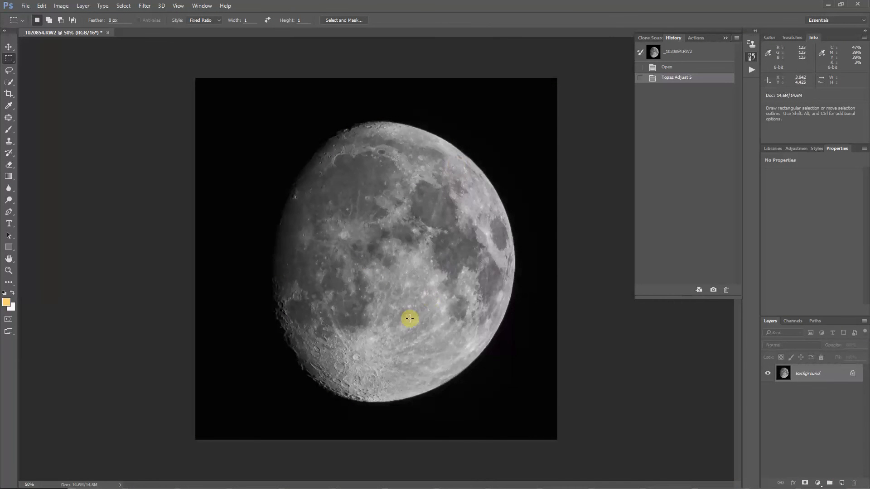
click(25, 6)
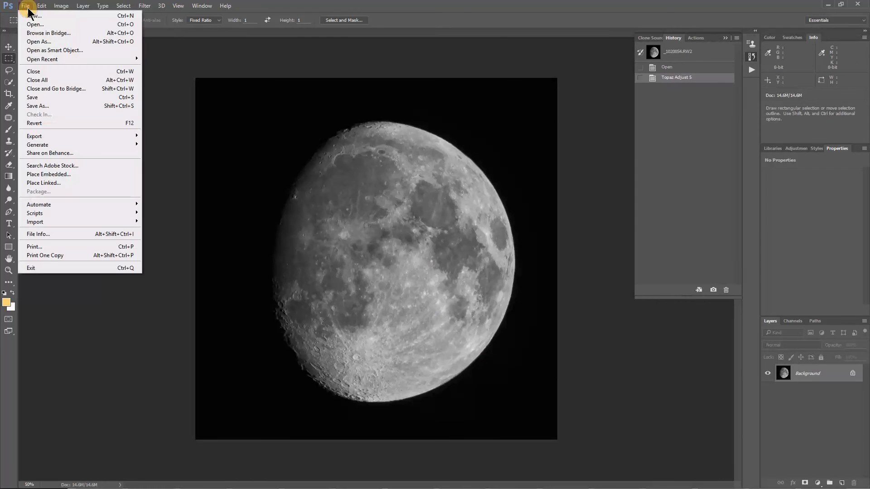
click(31, 98)
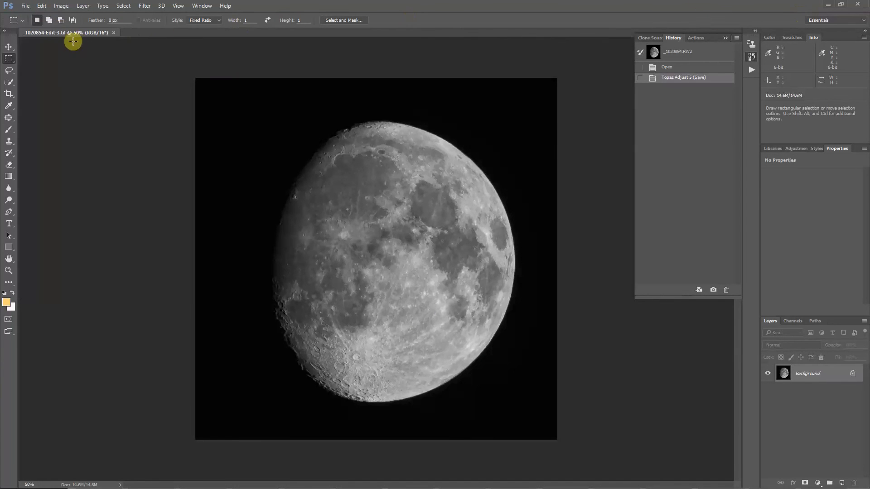
click(858, 5)
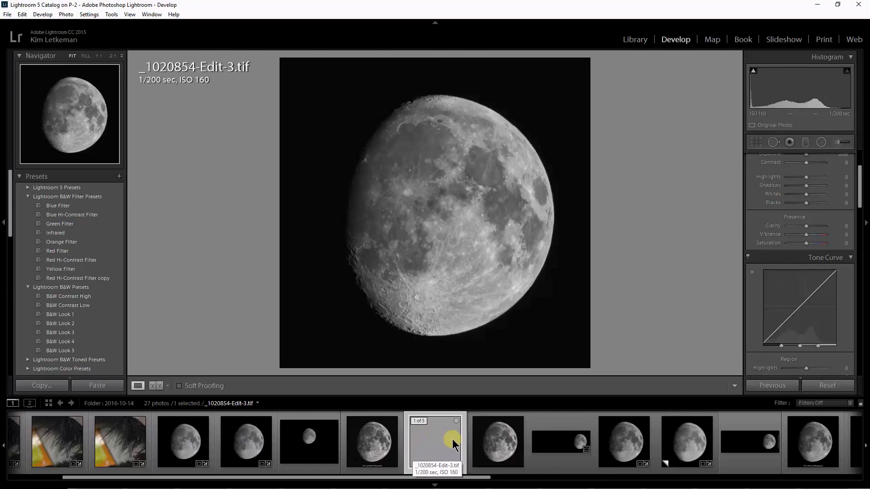
Step: Unstack _1020854-Edit-3.tif from its photo stack in Lightroom
right_click(441, 456)
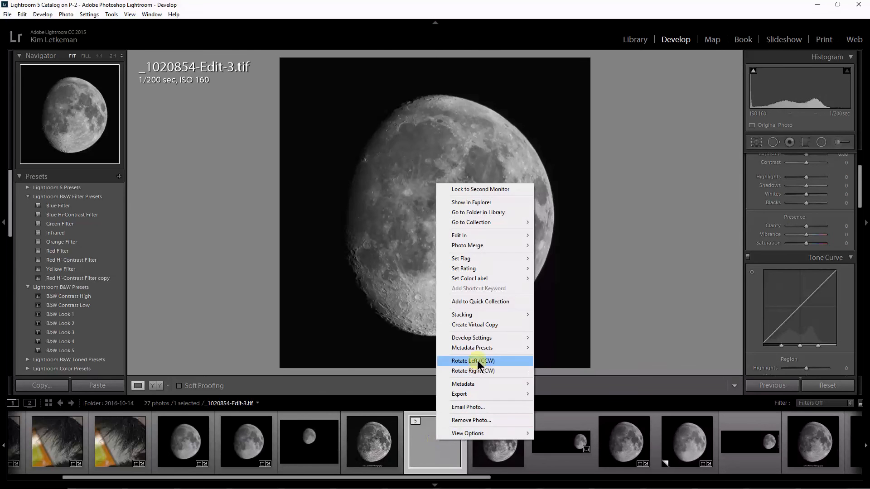
mouse_move(464, 316)
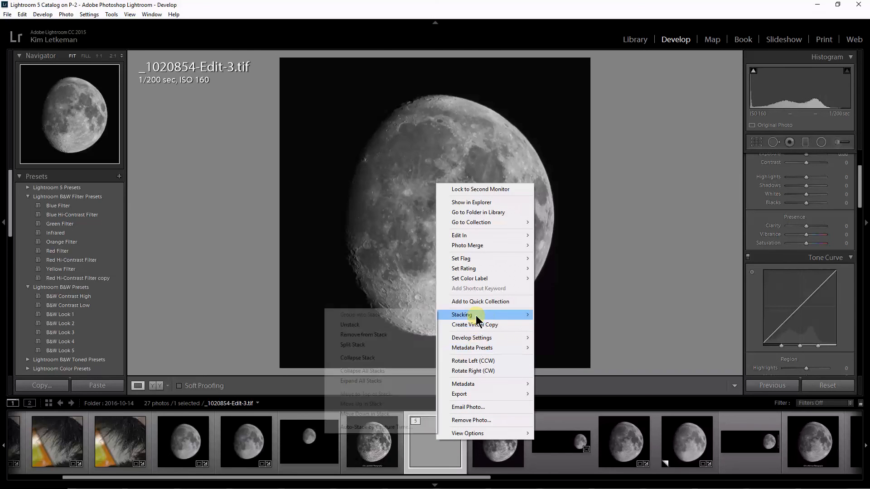
click(400, 326)
Step: Compare _1020854-Edit-3.tif with the earlier _1020854-Edit-2 TIFF and its exported JPEG
click(385, 454)
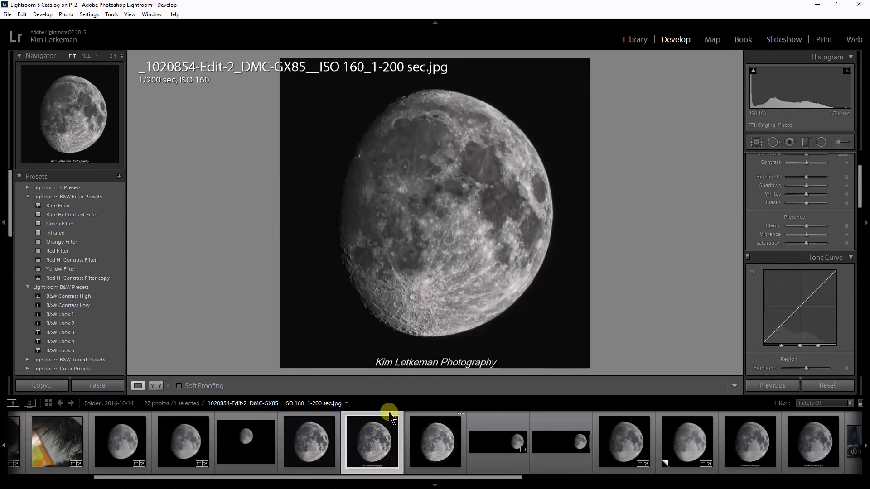
click(299, 452)
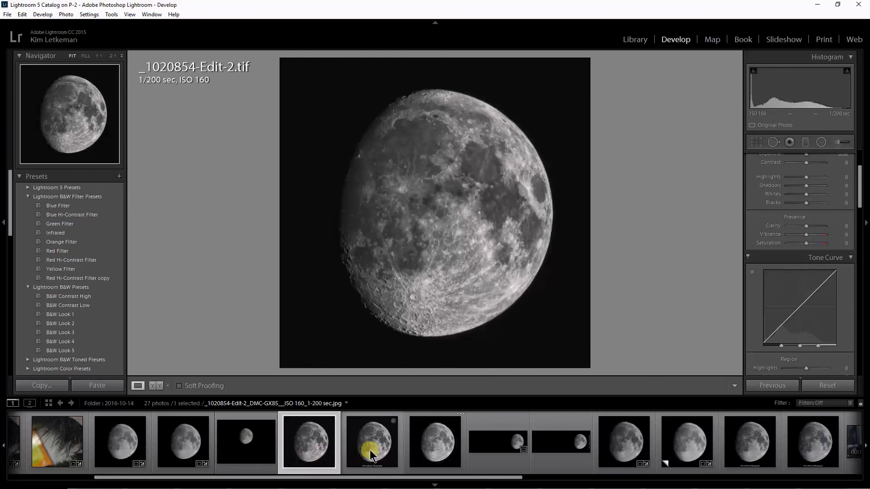
click(432, 445)
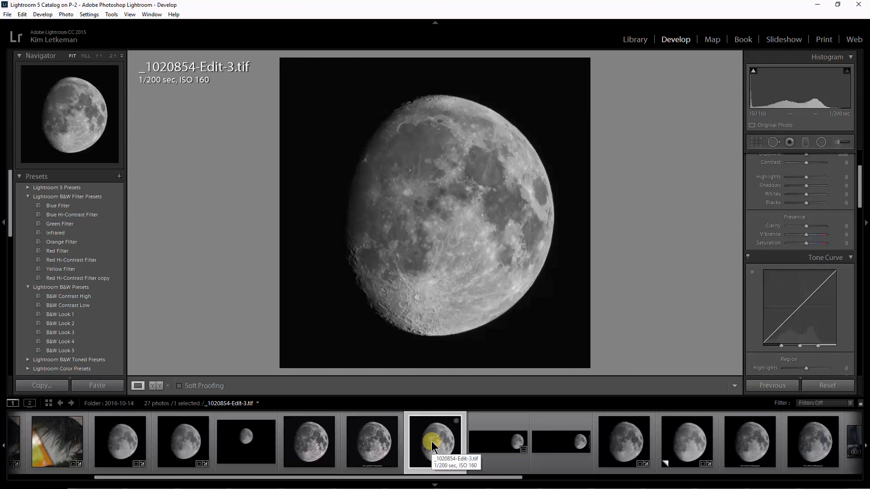
click(387, 452)
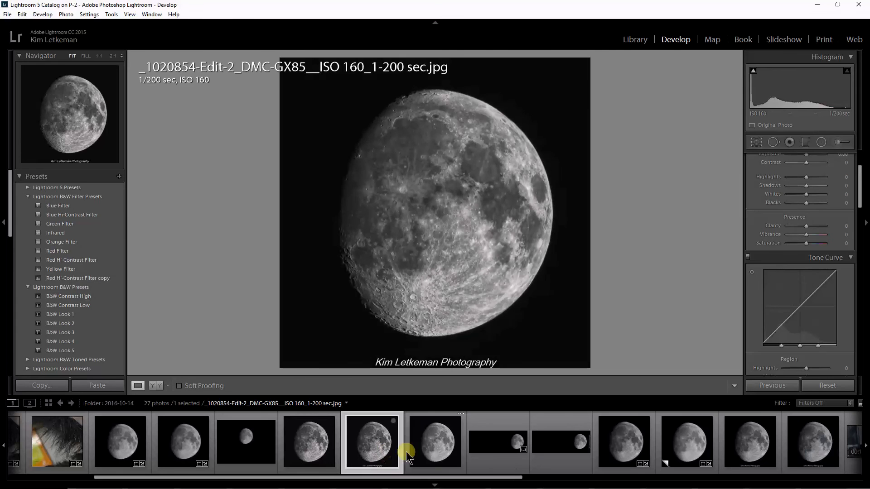
click(442, 447)
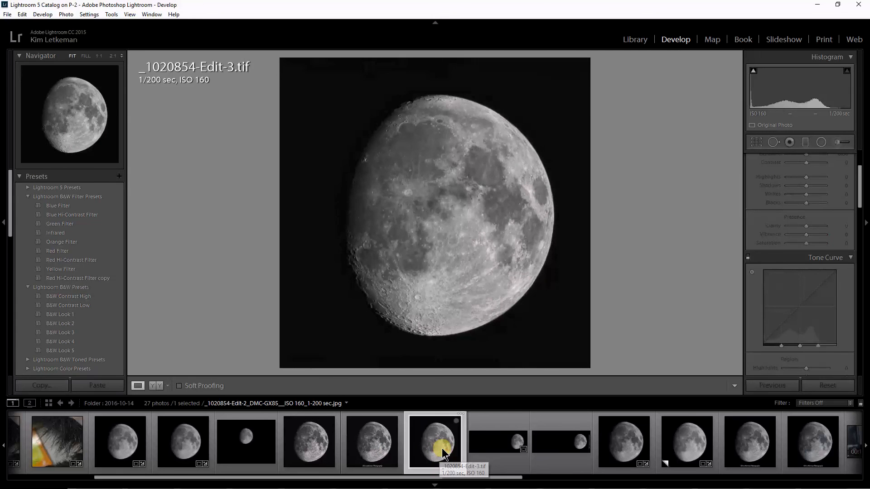
click(382, 449)
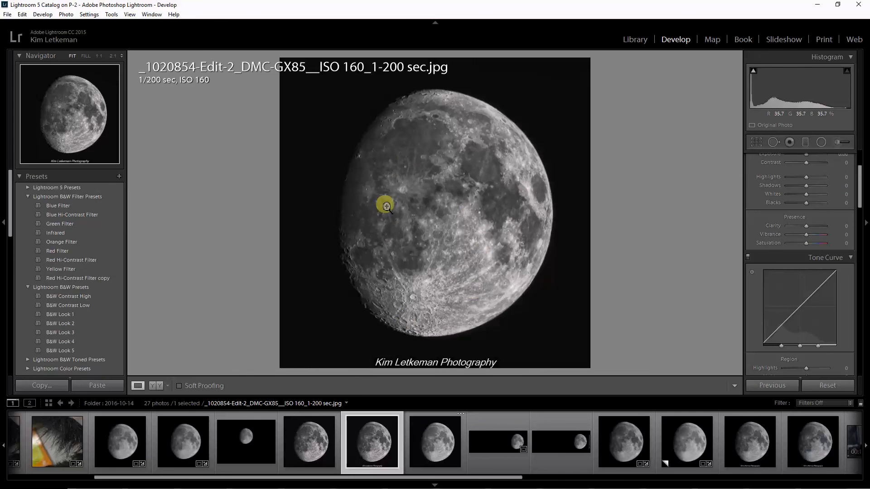
Step: Refine _1020854-Edit-3.tif with Clarity +8, Blacks -9 and a tone curve with raised lights and Shadows +16
click(433, 440)
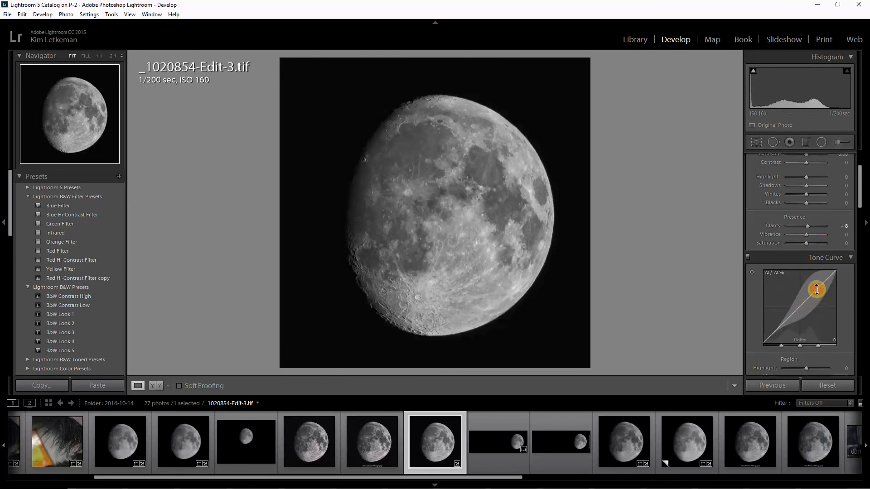
drag(816, 289, 817, 284)
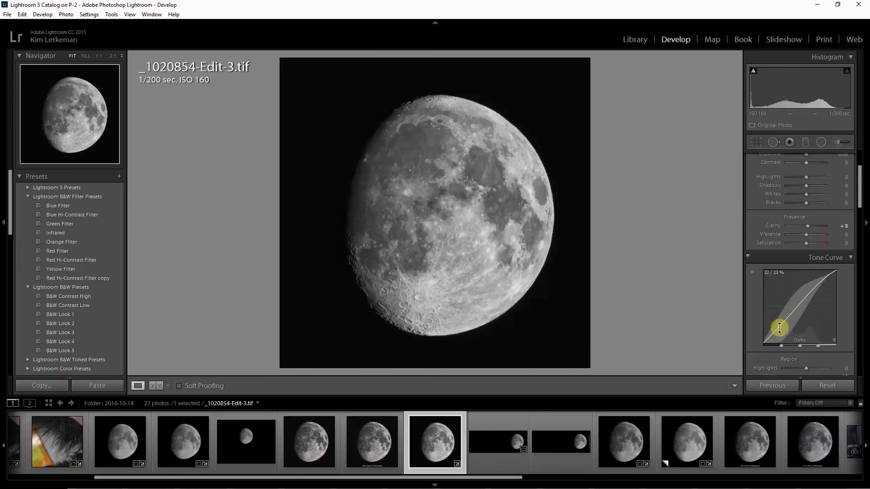
drag(779, 328, 779, 327)
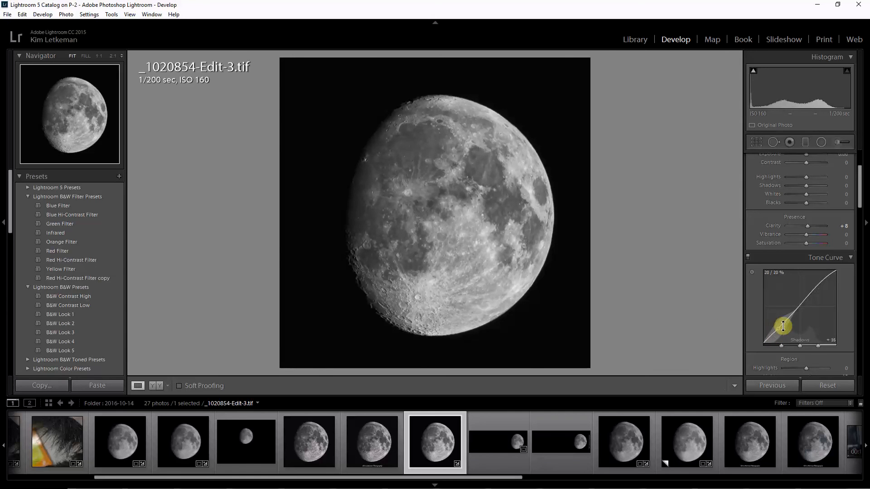
drag(815, 289, 816, 288)
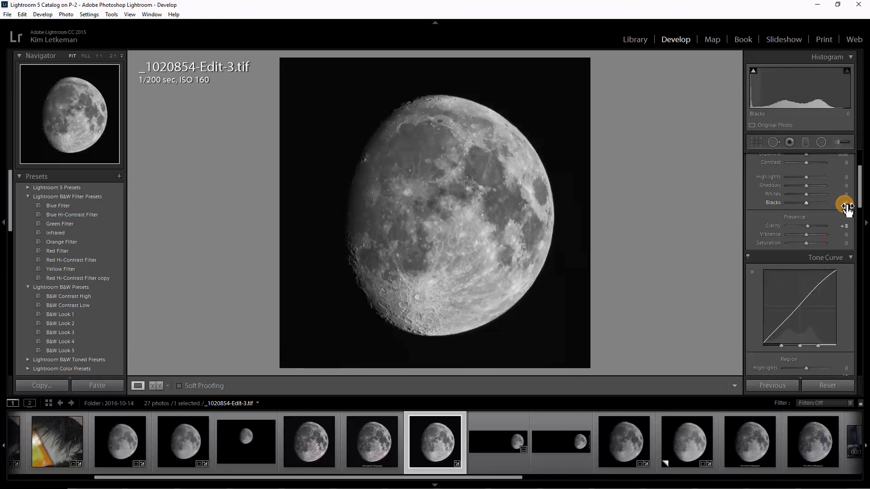
drag(847, 207, 831, 207)
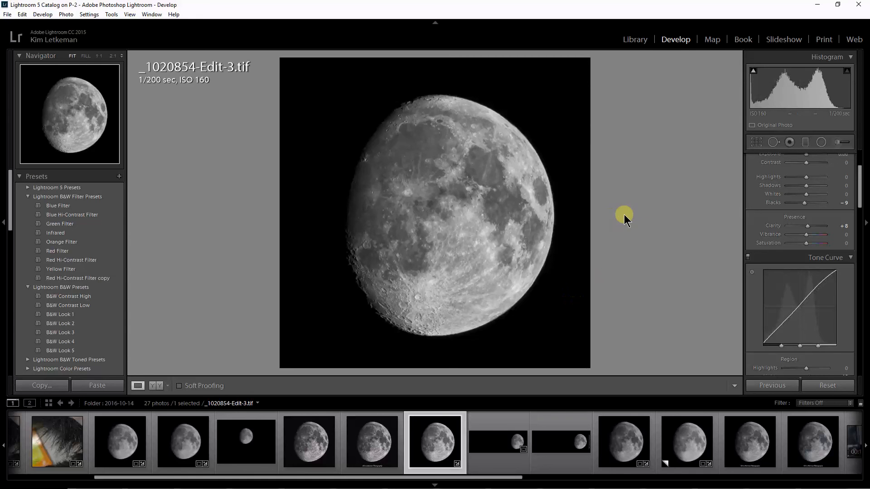
Step: Export _1020854-Edit-3.tif with the low sharp klphotography3 user preset
right_click(441, 449)
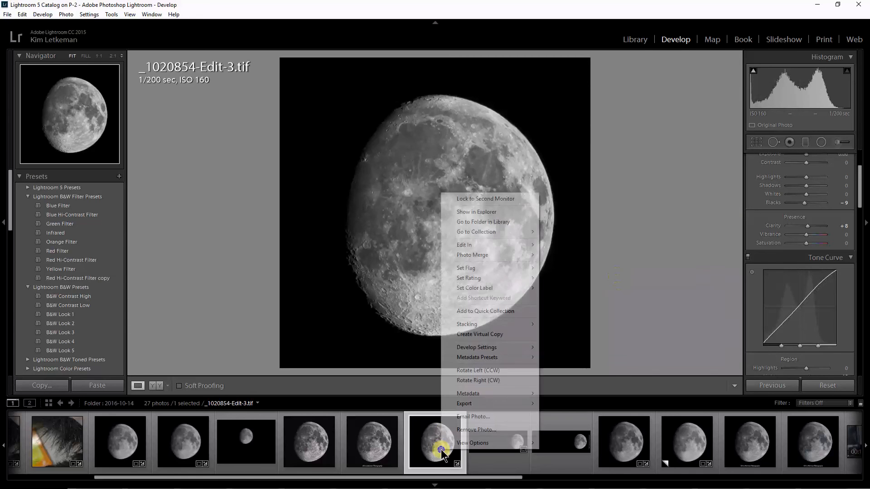
mouse_move(471, 405)
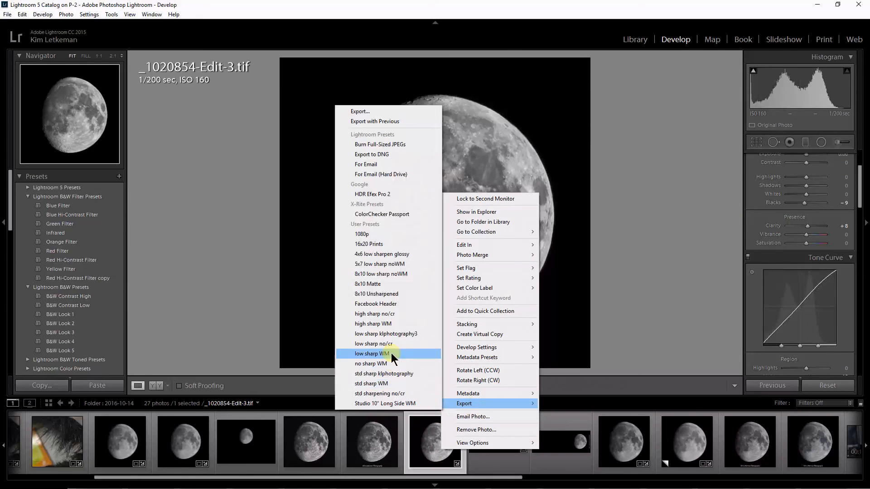
click(392, 333)
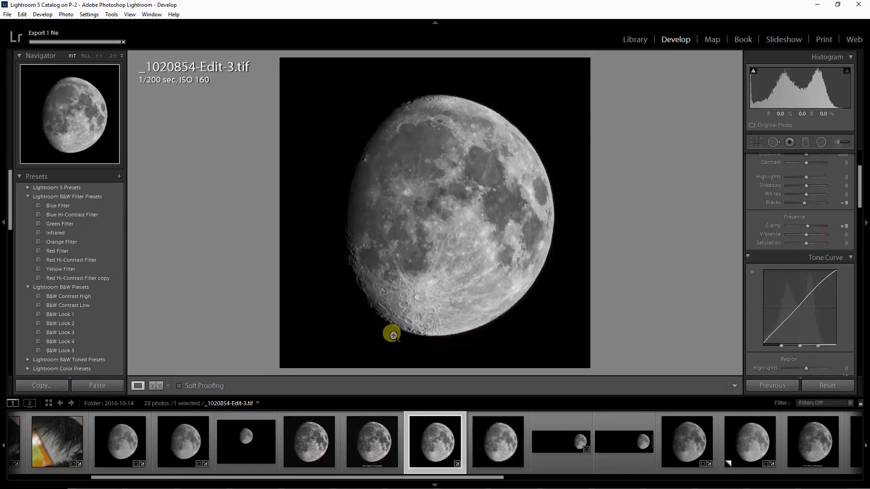
Step: Examine the newly exported _1020854-Edit-3 JPEG at 1:1 across the moon's surface and lower edge
click(493, 433)
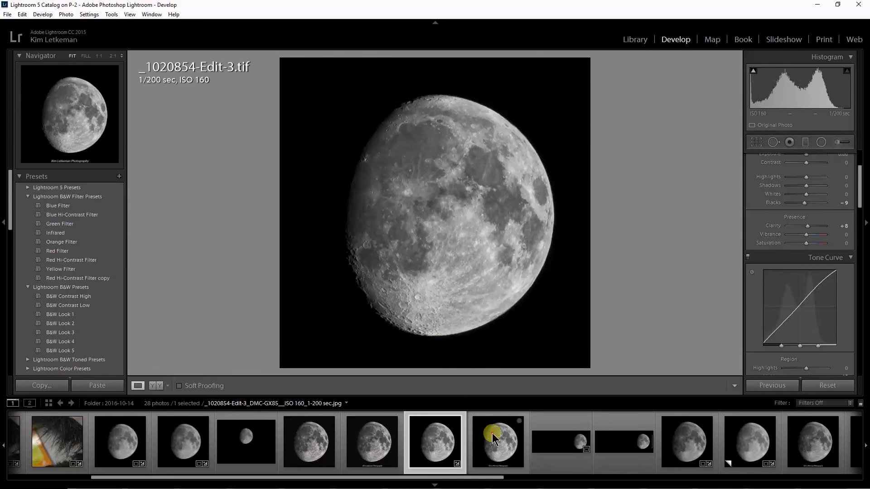
click(489, 218)
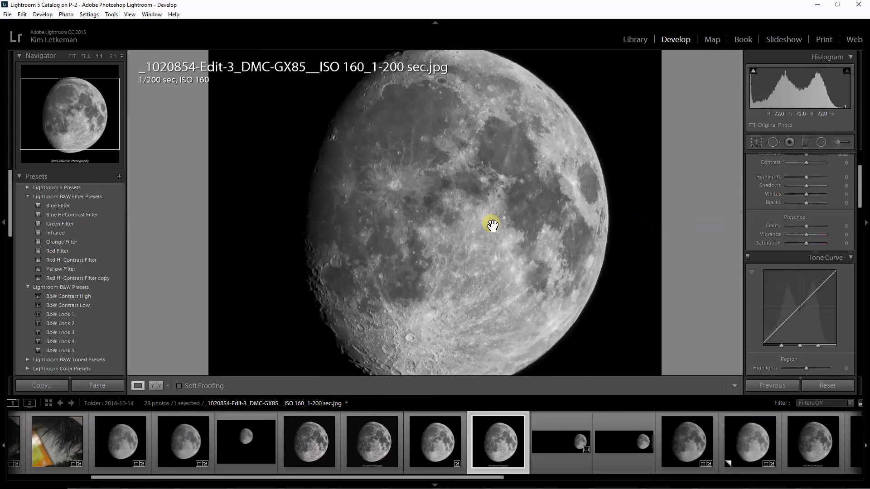
drag(489, 223, 550, 179)
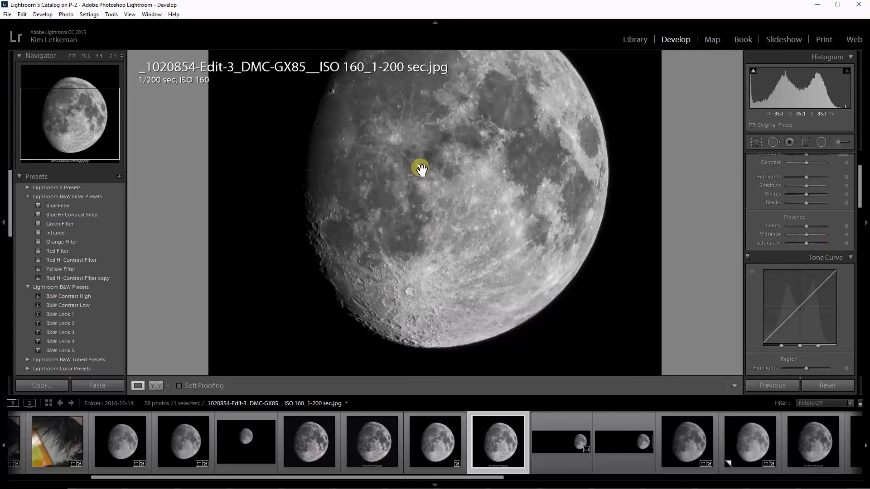
drag(418, 165, 445, 243)
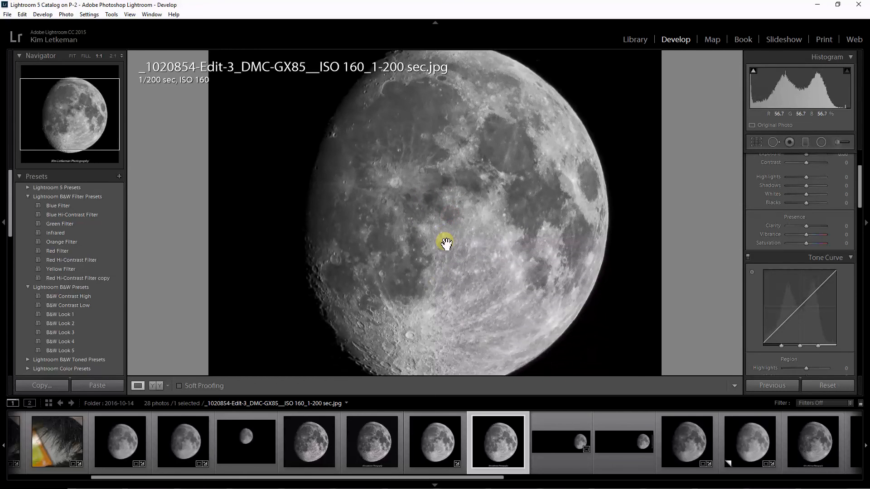
drag(437, 276, 439, 226)
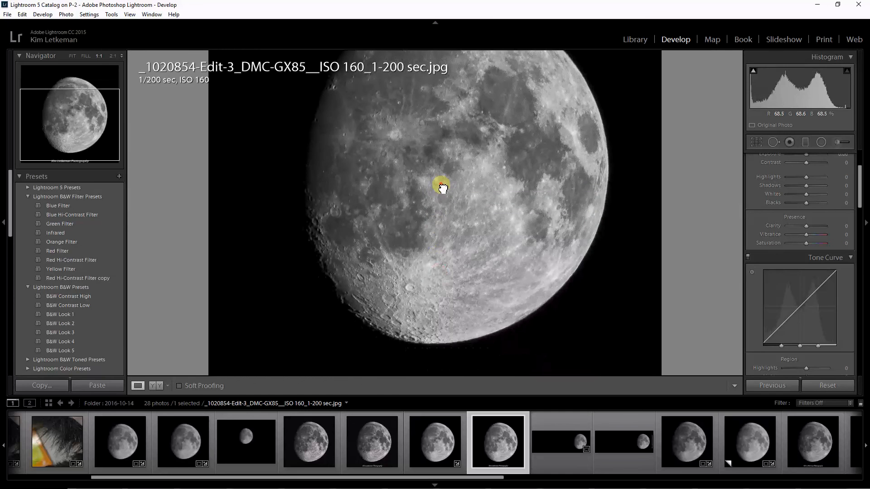
drag(443, 186, 451, 237)
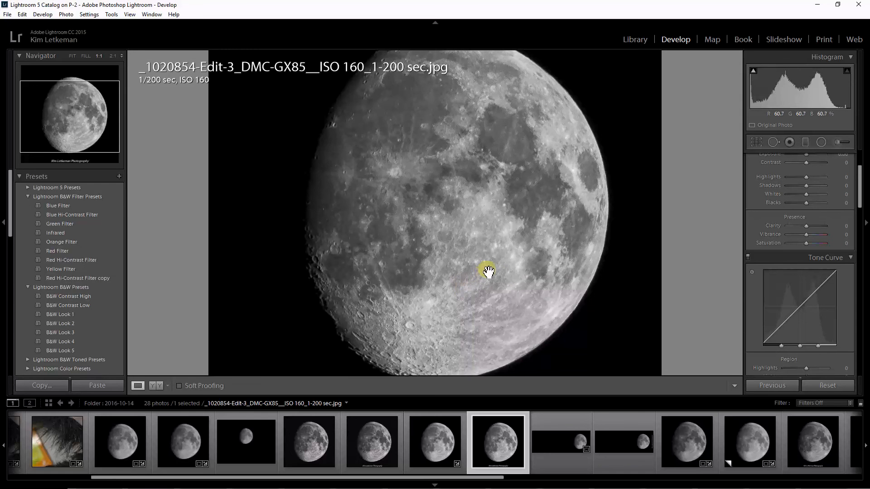
Step: Examine the raw photo _1020844.RW2 at 1:1 for comparison, and return it to the fitted view
click(183, 445)
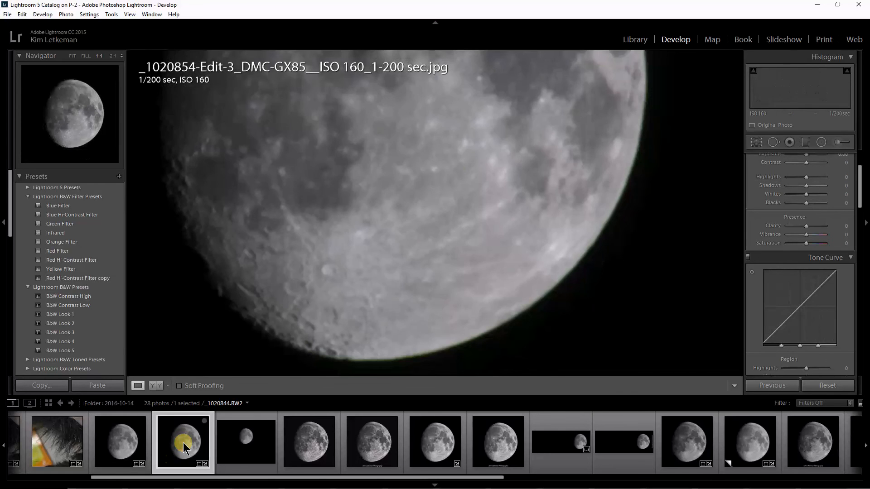
drag(418, 235, 521, 237)
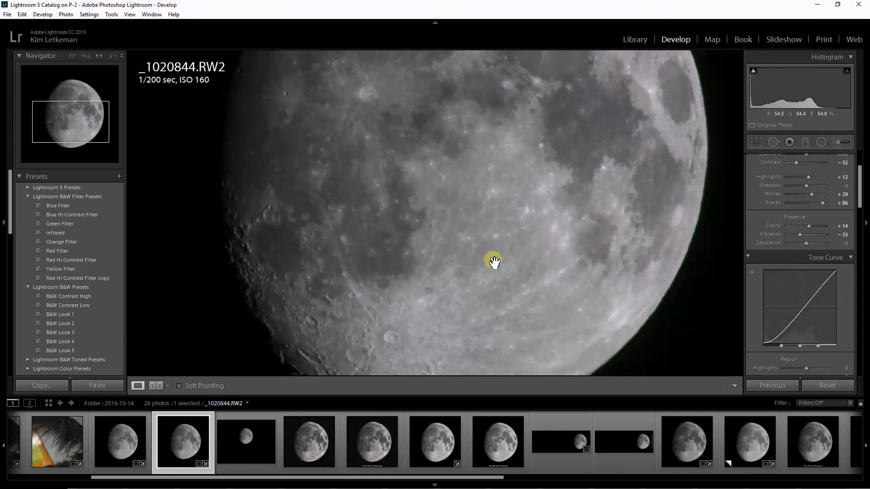
click(507, 222)
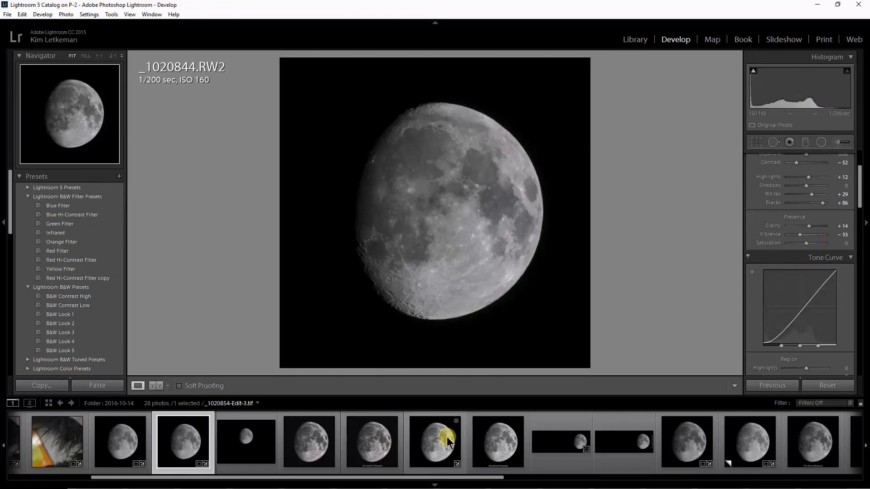
Step: Compare the exported _1020854-Edit-3 JPEG with the _1020854-Edit-2 JPEG and the earlier export _1020854_DMC-GX85__ISO 160_1-200 sec-2.jpg
click(490, 437)
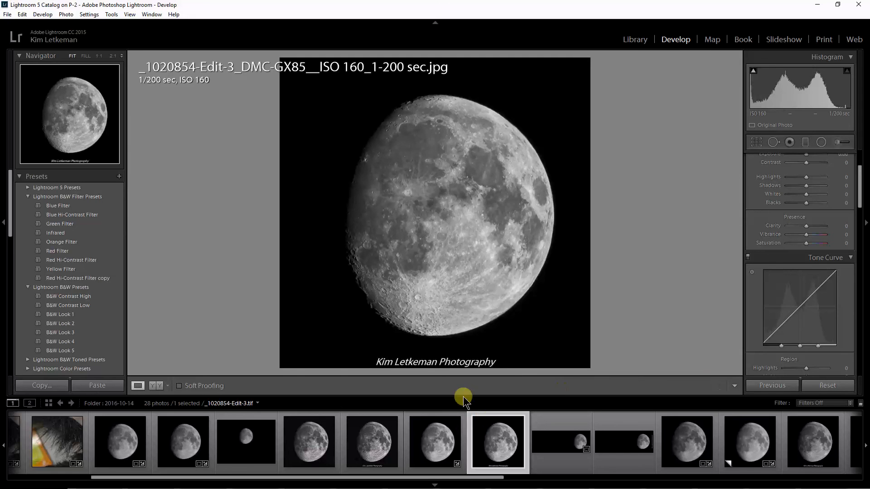
click(371, 445)
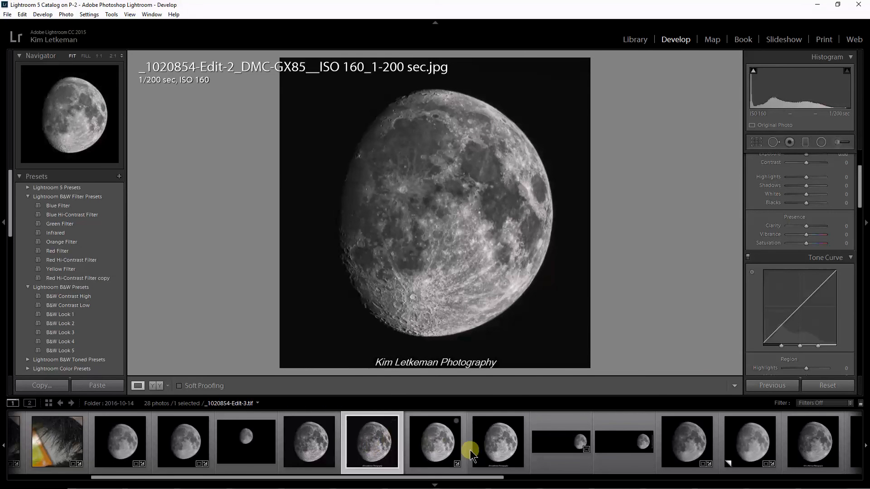
click(496, 445)
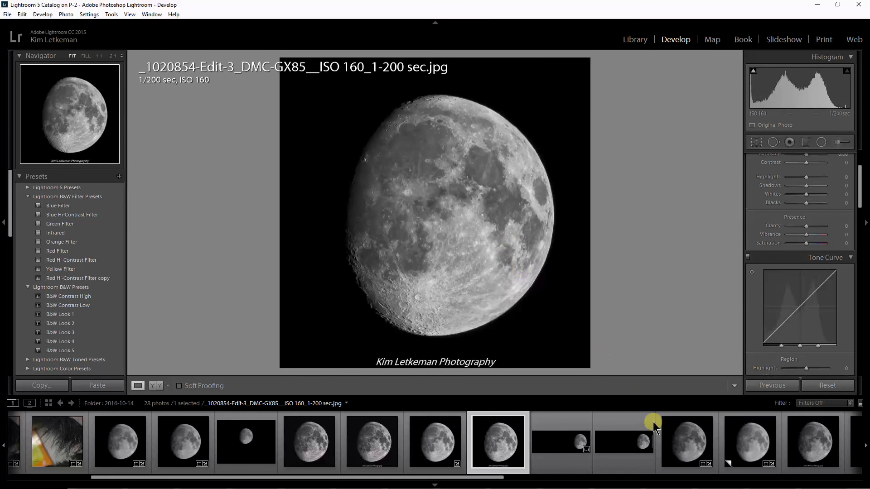
click(679, 439)
click(806, 444)
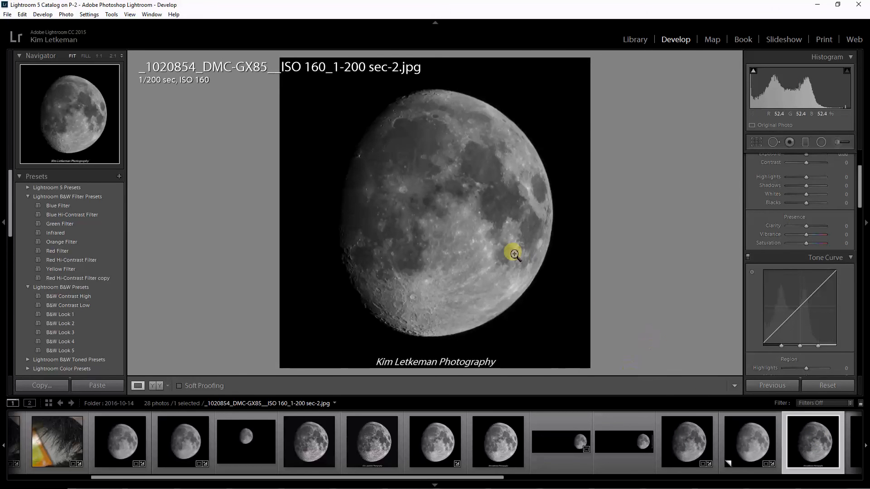
Step: Compare the exported _1020854-Edit-3 JPEG with its source _1020854-Edit-3.tif, ending on the JPEG
click(497, 443)
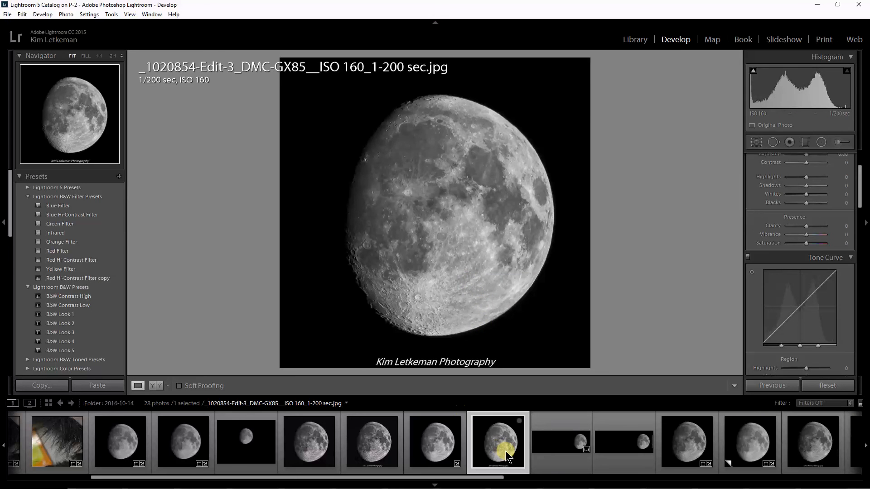
drag(506, 452, 408, 454)
click(430, 453)
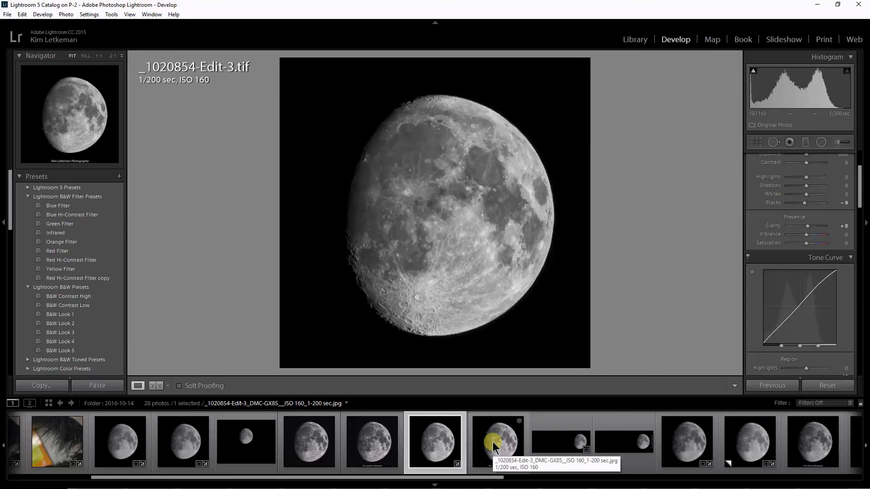
click(493, 447)
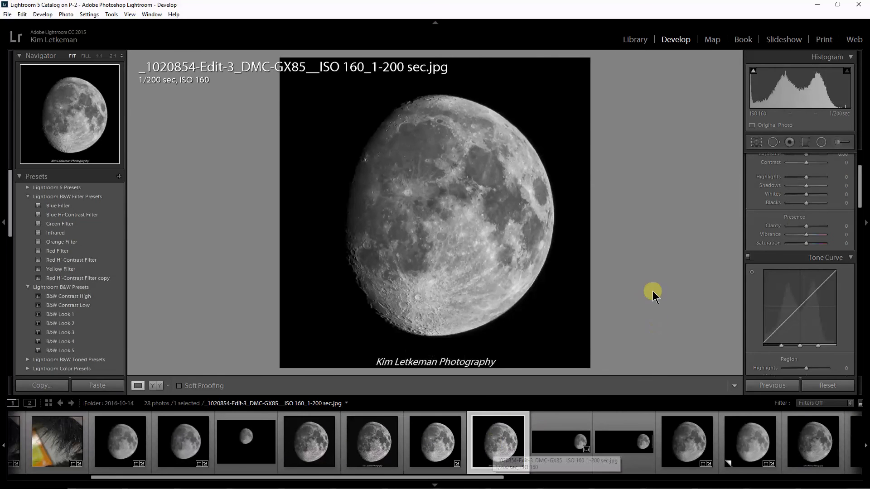